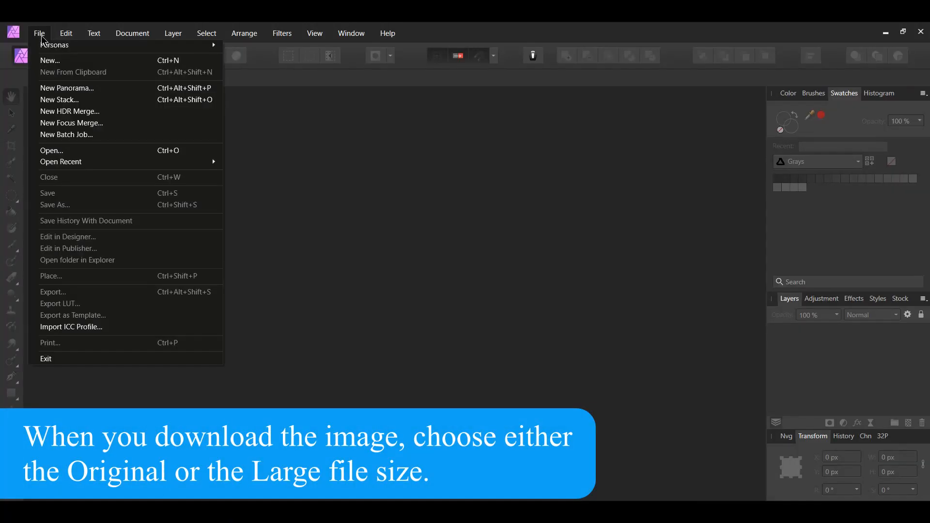
- Open the downloaded portrait JPG of the man in the red beanie from Downloads
click(51, 151)
click(445, 203)
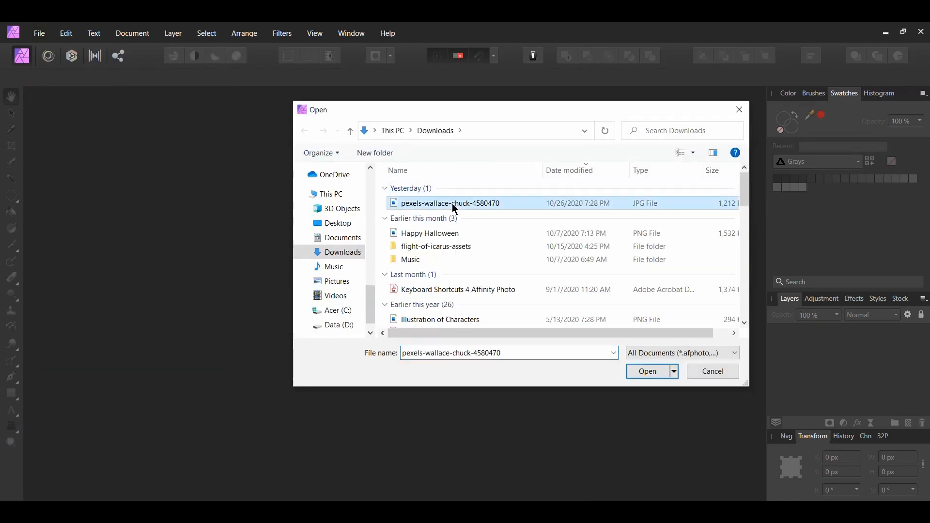
click(648, 372)
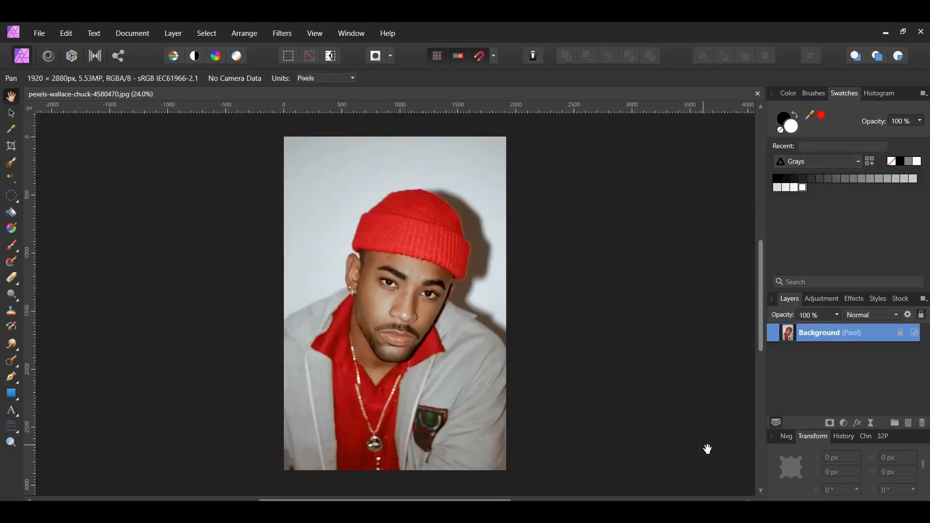
- Add a Black and White adjustment layer above the portrait to turn it grayscale
click(836, 378)
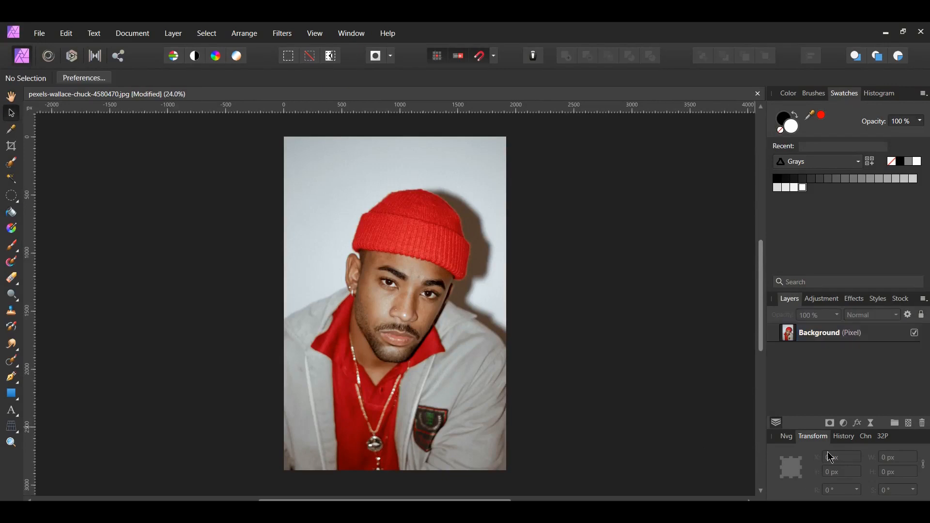
click(845, 424)
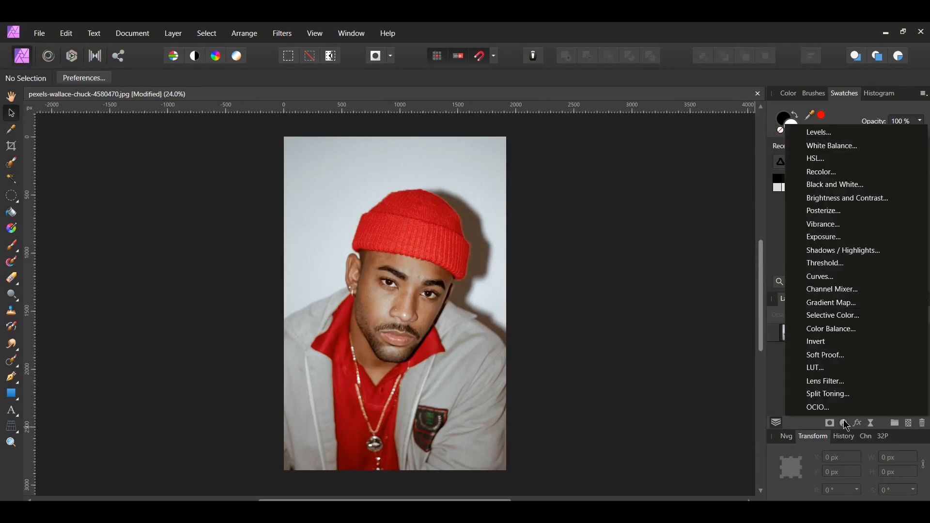
click(906, 185)
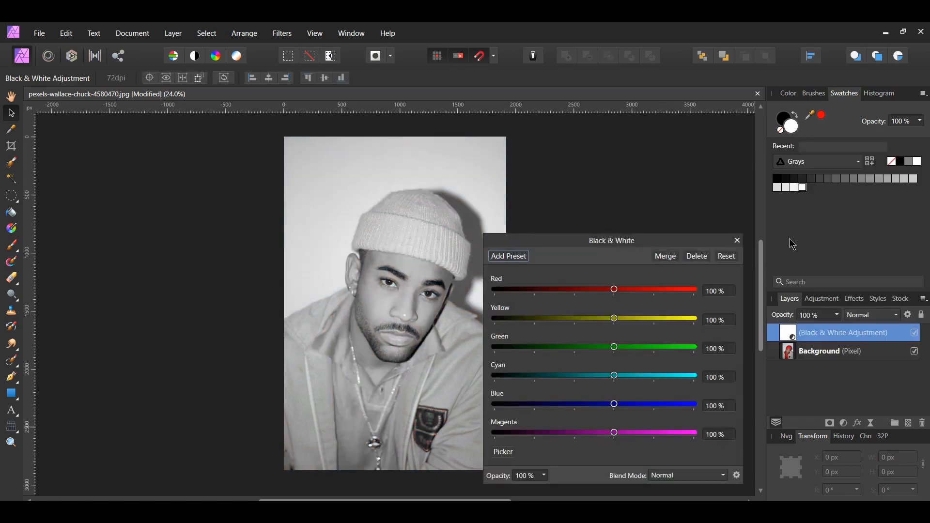
drag(385, 500, 415, 500)
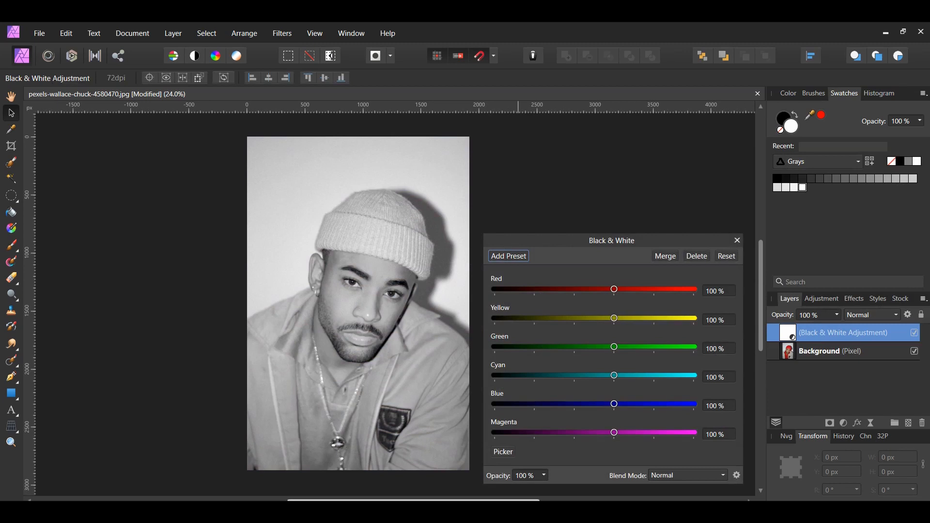
- Merge the Background and Black & White layers into a new visible pixel layer on top
click(738, 241)
click(843, 351)
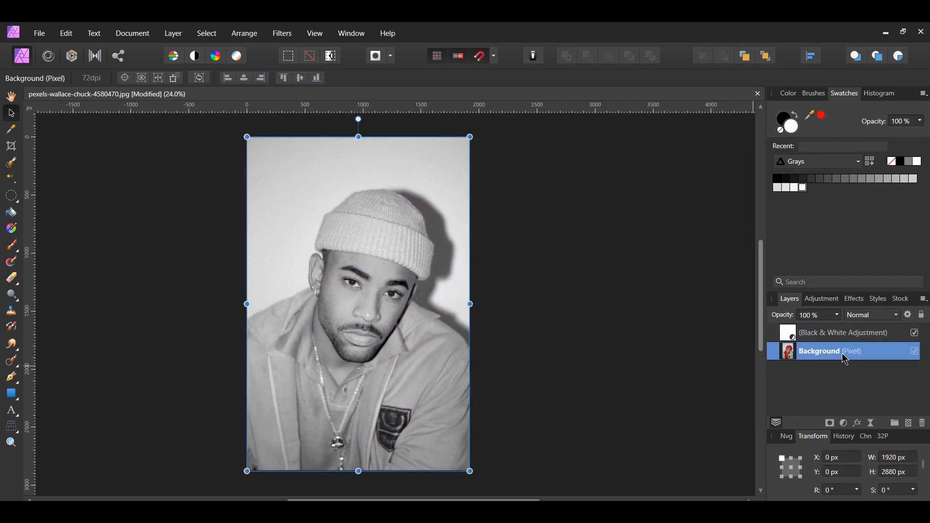
shift+click(830, 334)
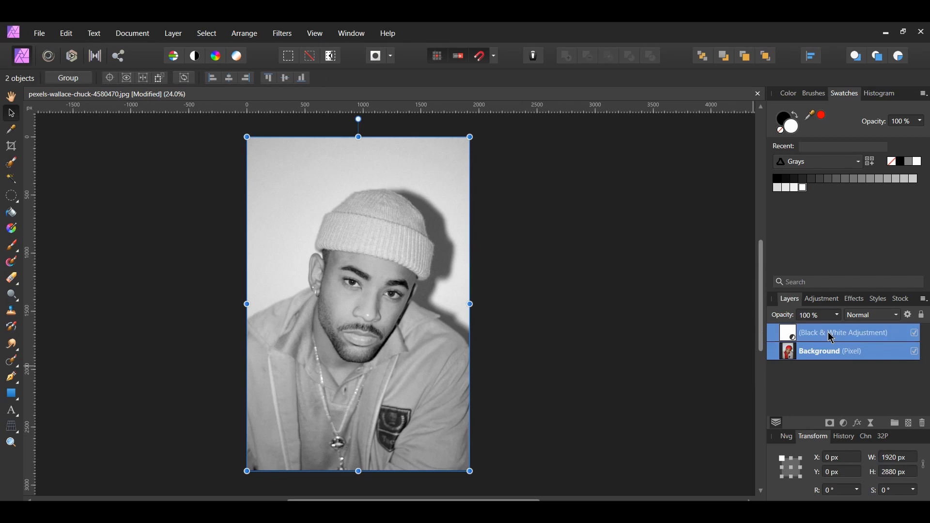
right_click(830, 336)
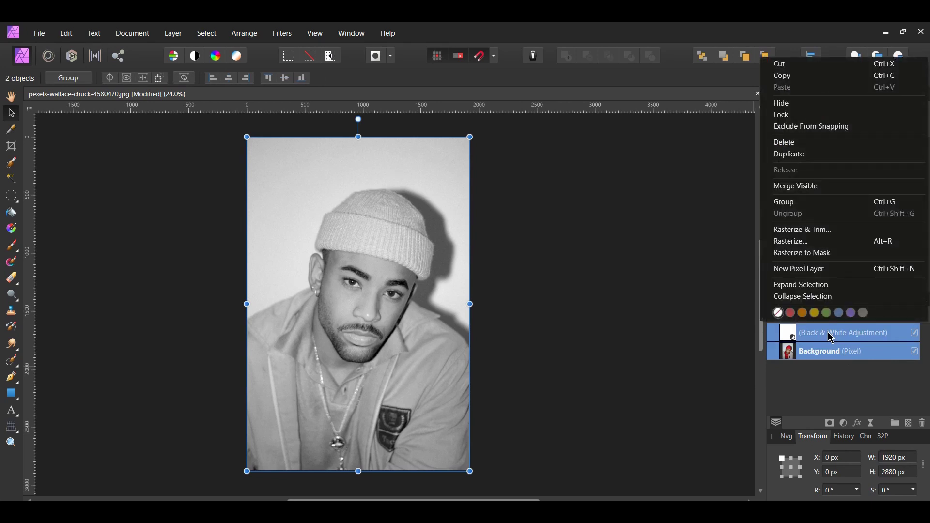
click(795, 186)
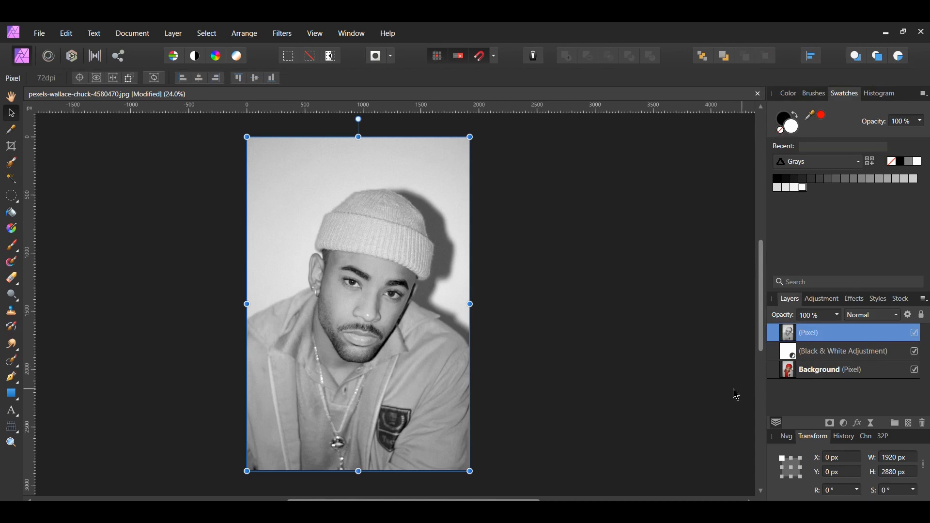
click(858, 391)
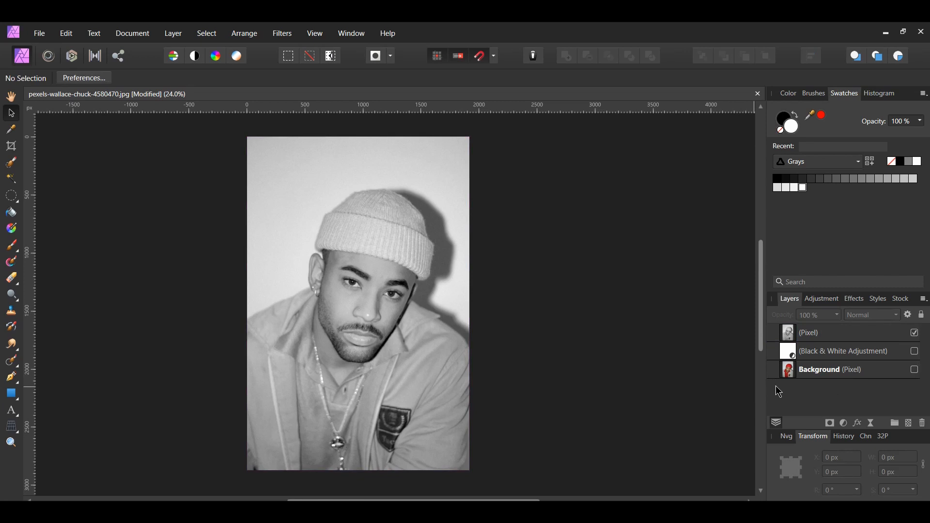
- Add a Halftone live filter layer over the greyscale portrait
click(871, 422)
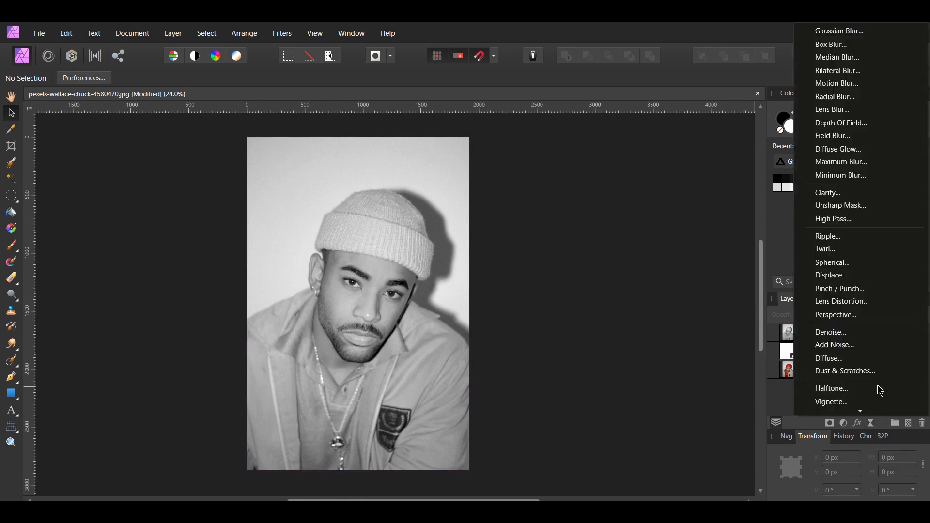
click(832, 388)
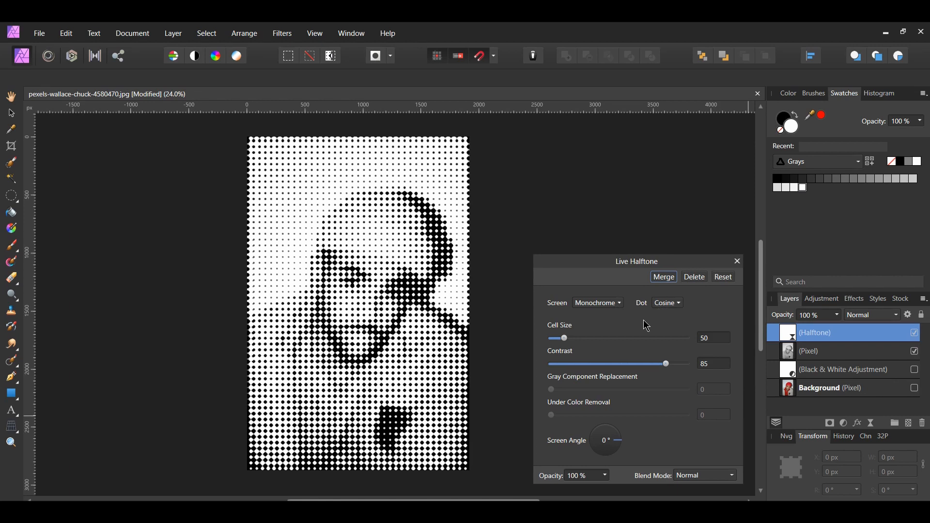
- Try the Color, Line and Circular screens, then return the halftone to Monochrome
click(598, 303)
click(611, 335)
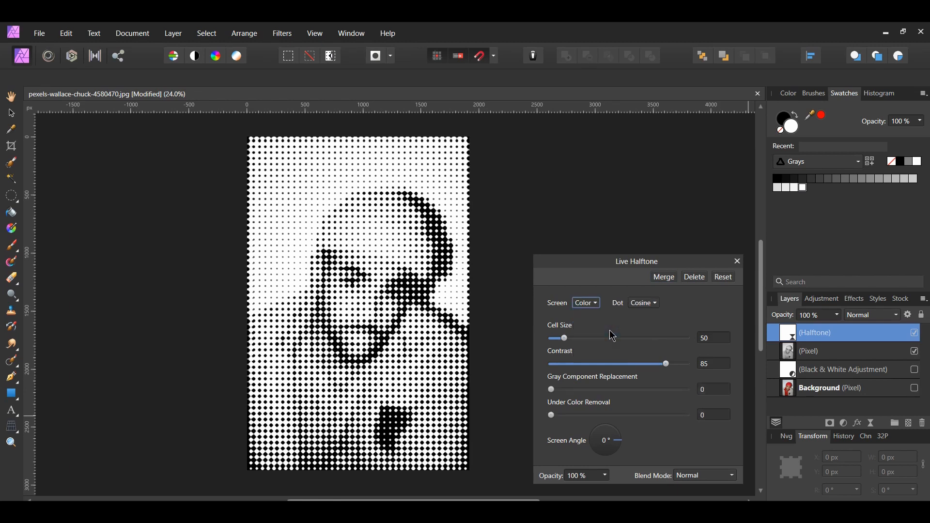
click(586, 303)
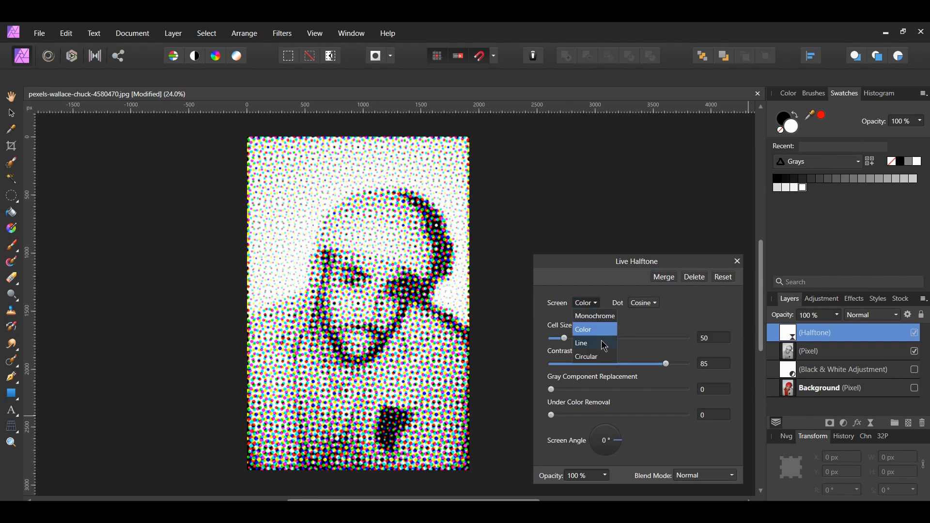
click(603, 344)
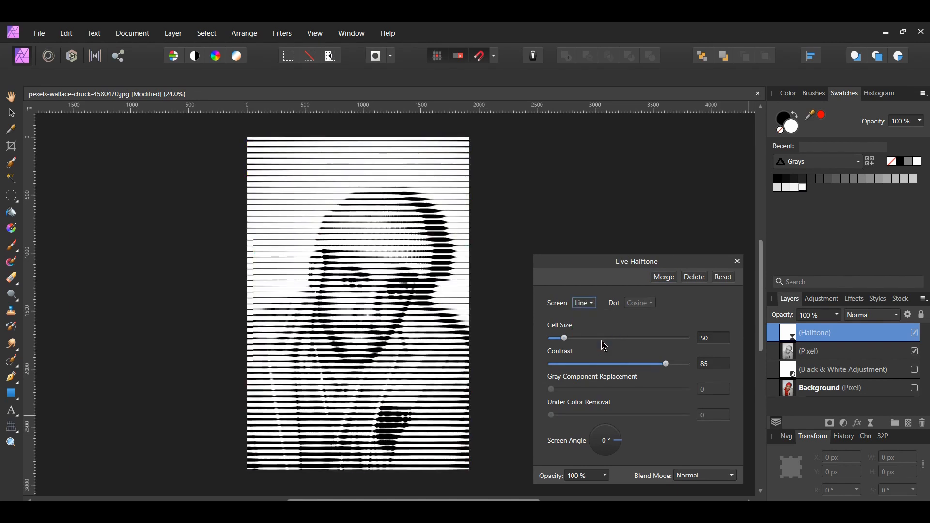
click(586, 303)
click(594, 362)
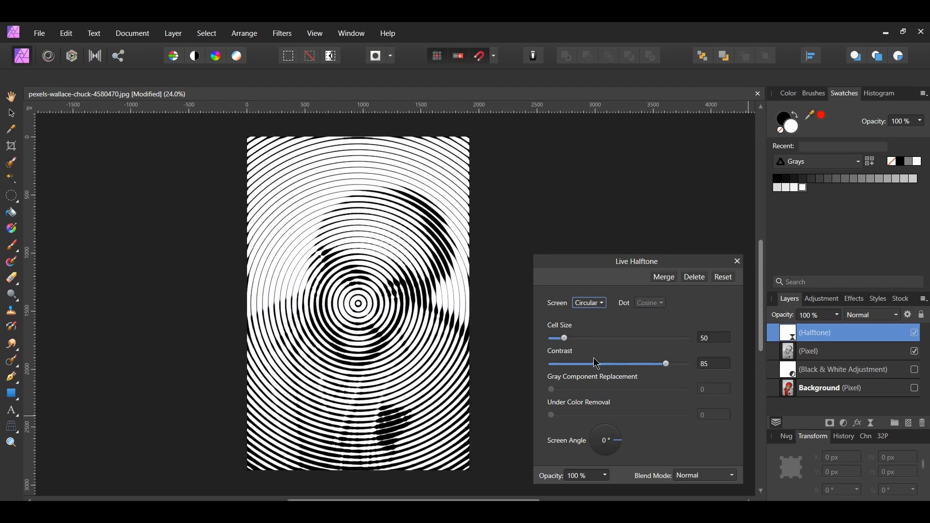
click(589, 302)
click(595, 320)
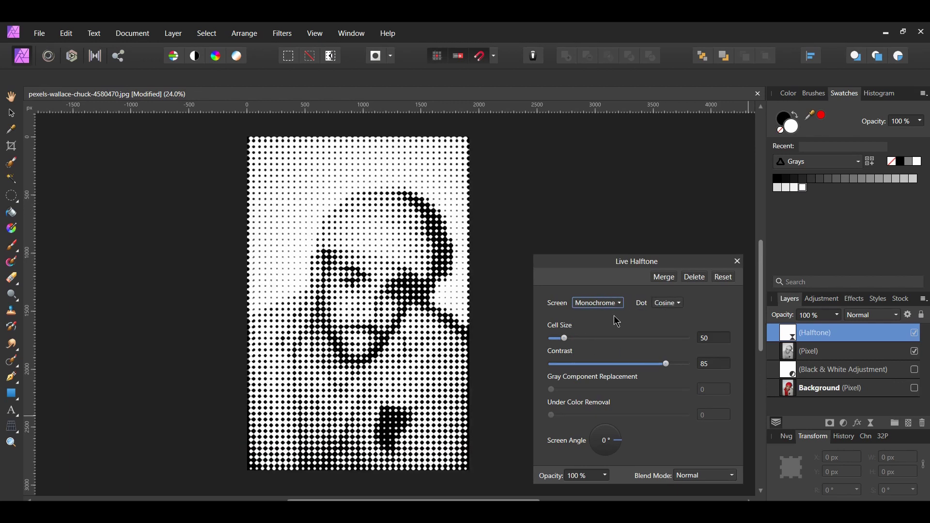
- Try Round dots, then keep the Cosine dot shape for the halftone
click(678, 303)
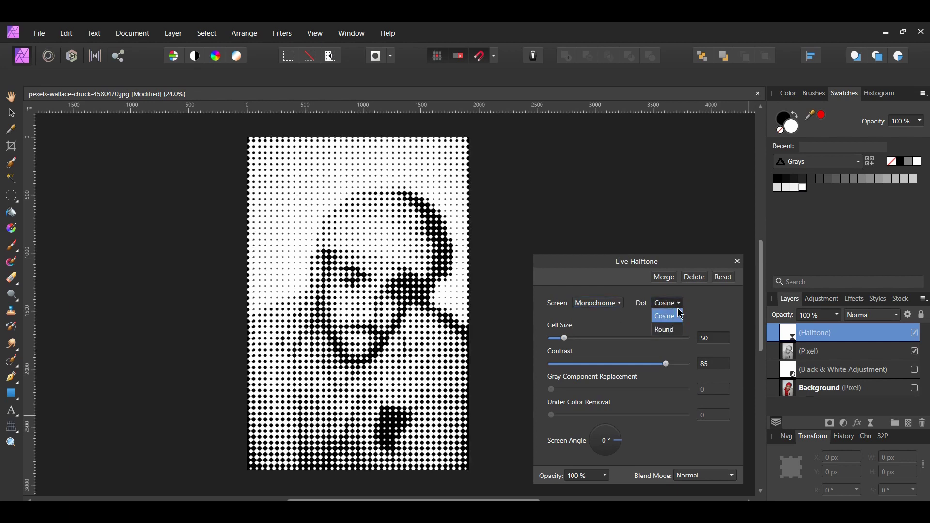
click(664, 331)
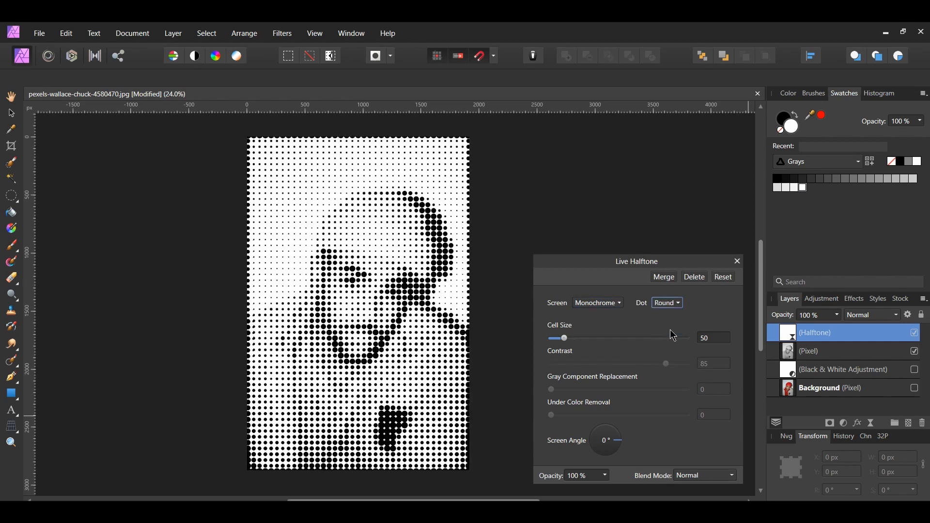
click(677, 304)
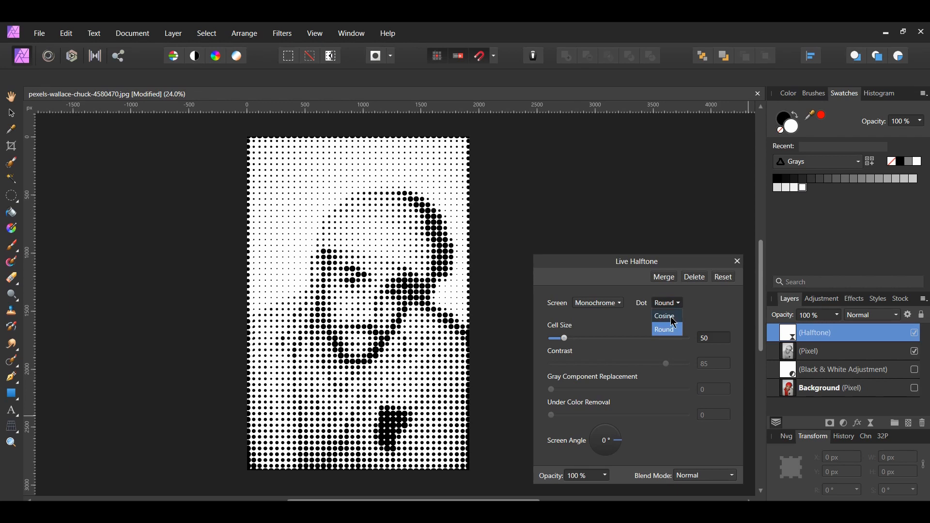
click(669, 320)
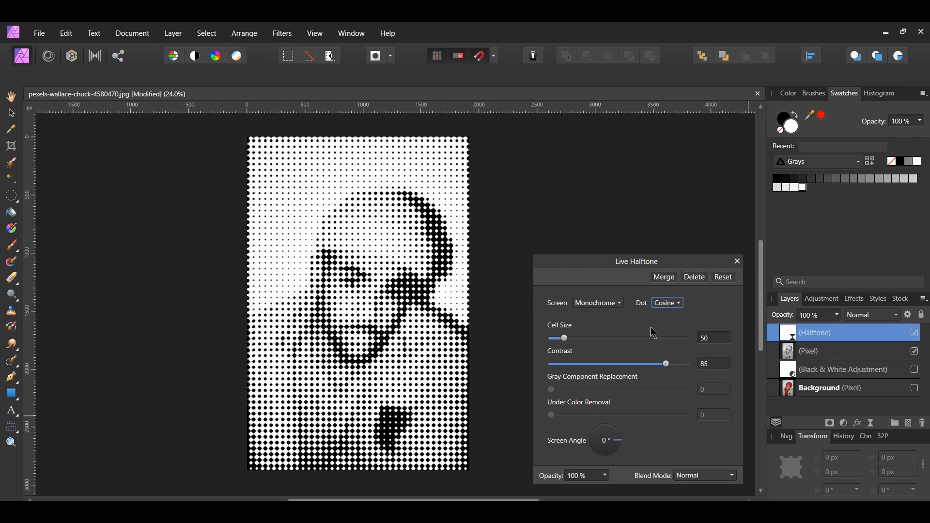
- Set the halftone to cell size 25, contrast 60 and a 135° screen angle
double_click(711, 338)
text(25)
key(Return)
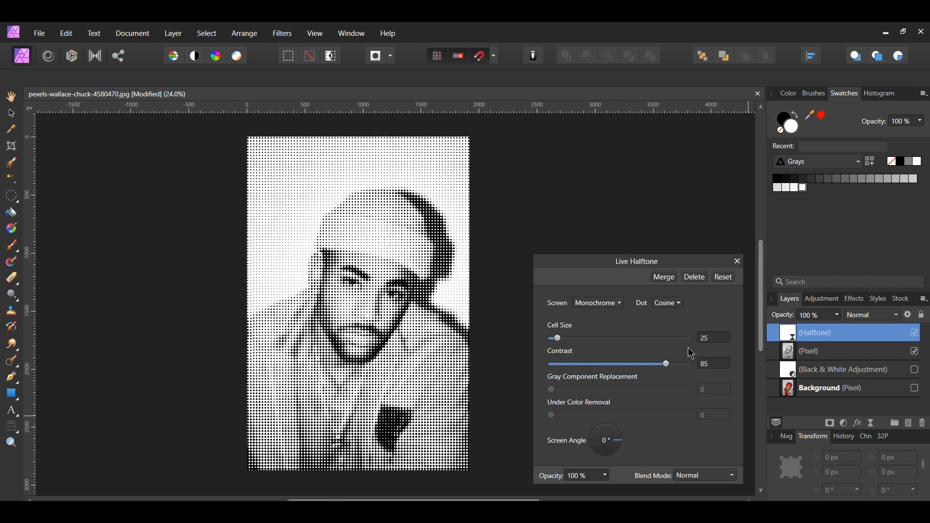
double_click(714, 364)
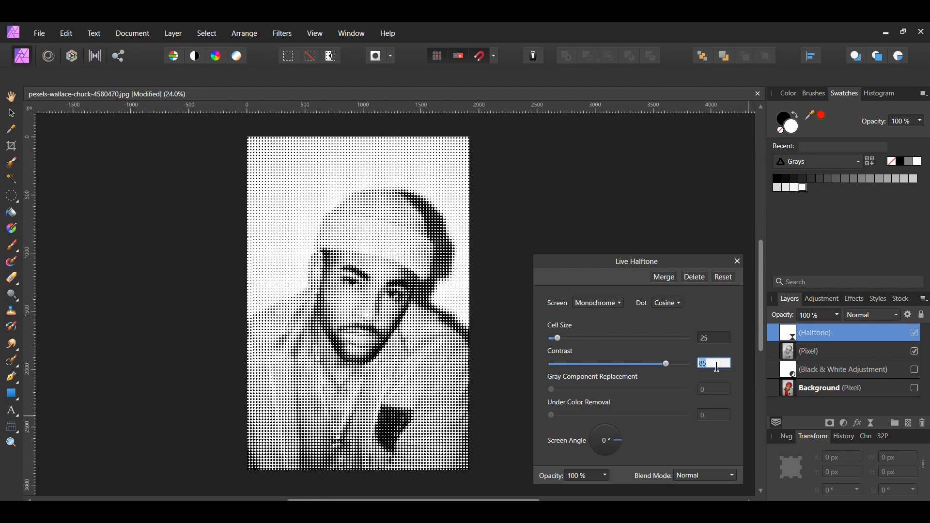
text(60)
key(Return)
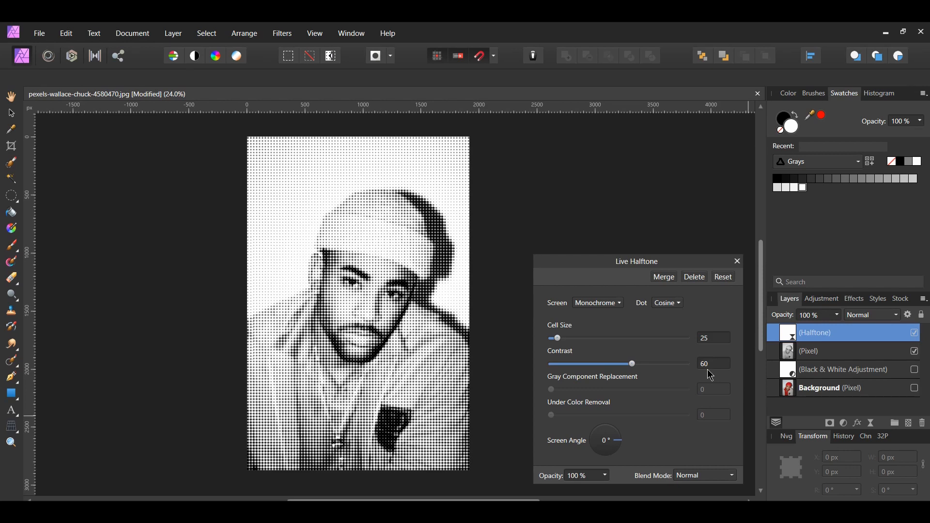
double_click(604, 442)
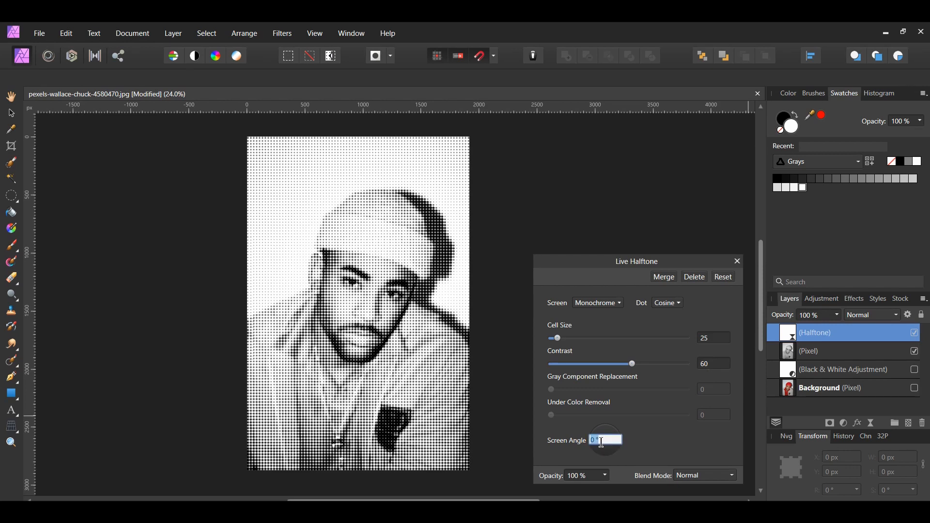
text(135)
key(Return)
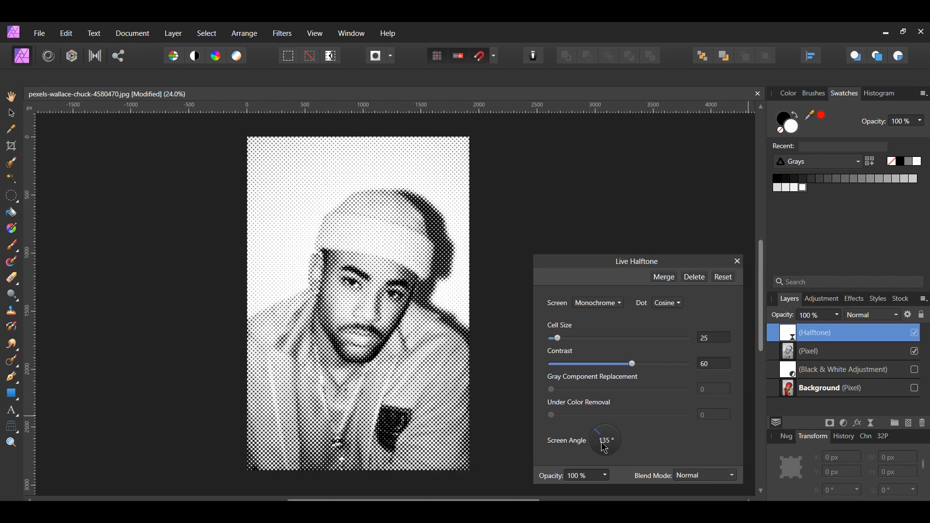
- Set the halftone blend mode to Hard Mix after trying Glow and Reflect
click(731, 475)
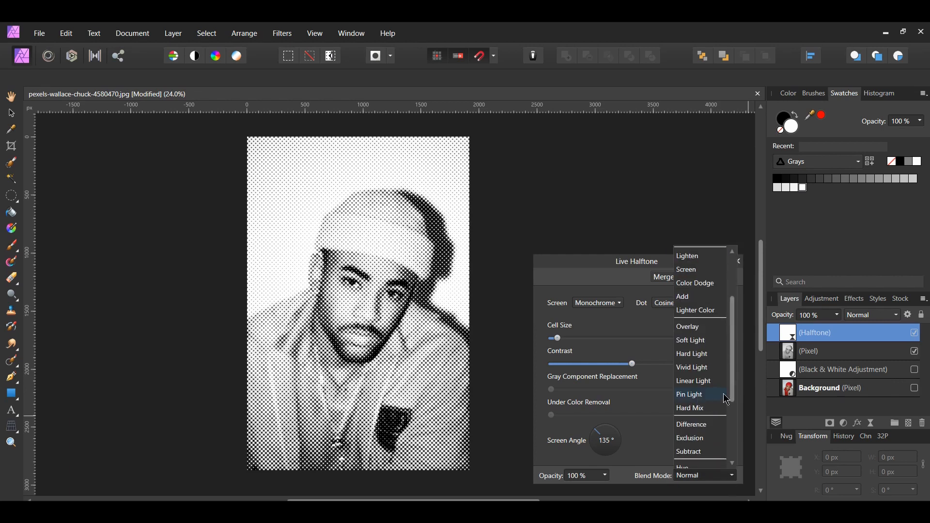
click(698, 409)
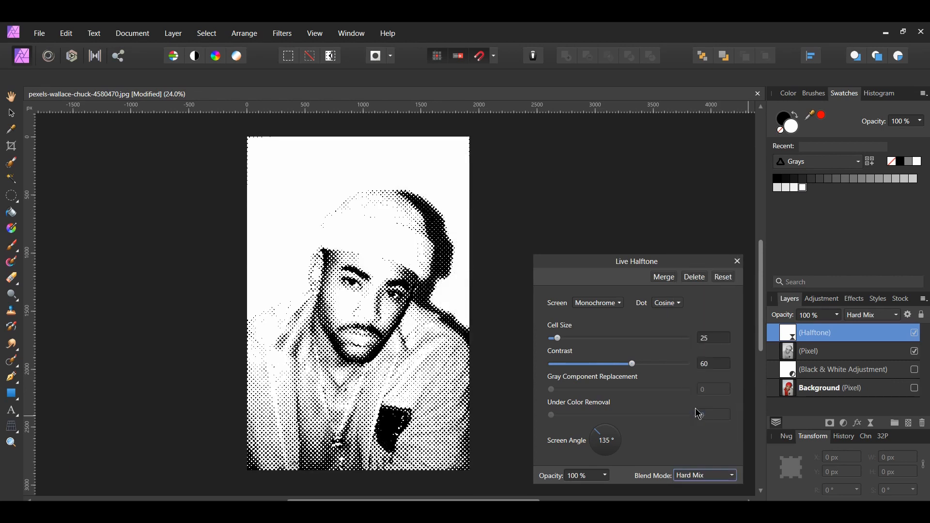
click(698, 476)
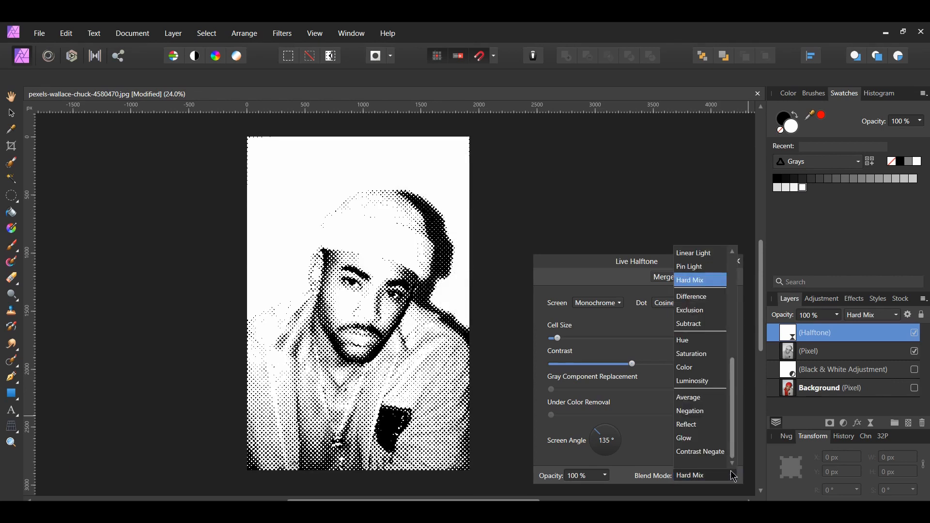
click(725, 440)
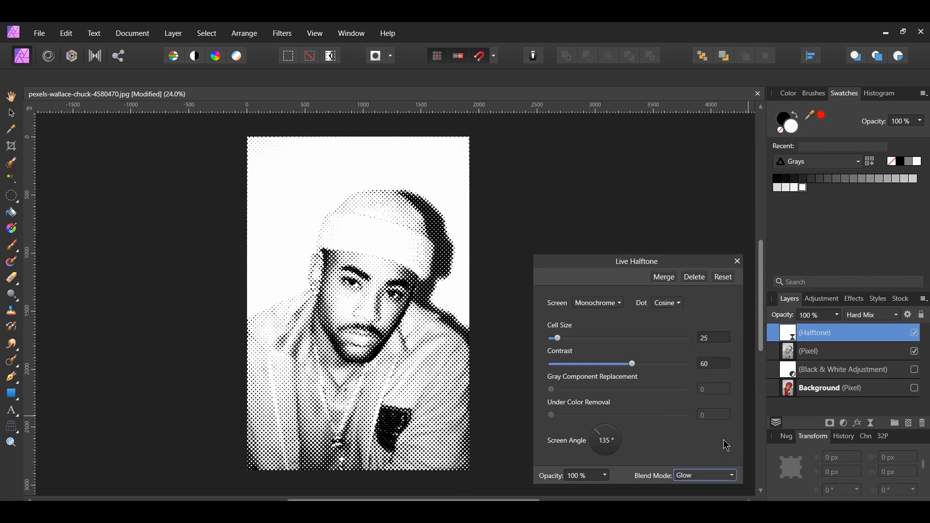
click(732, 476)
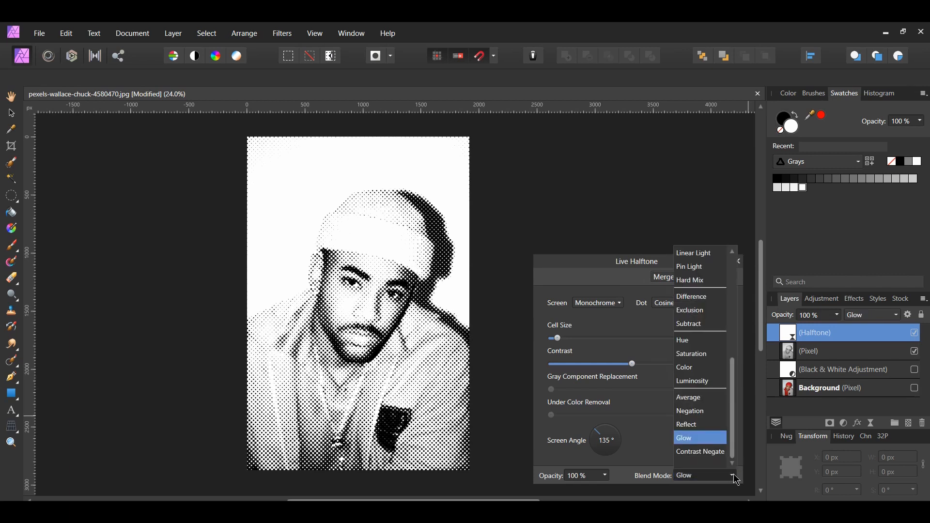
click(716, 424)
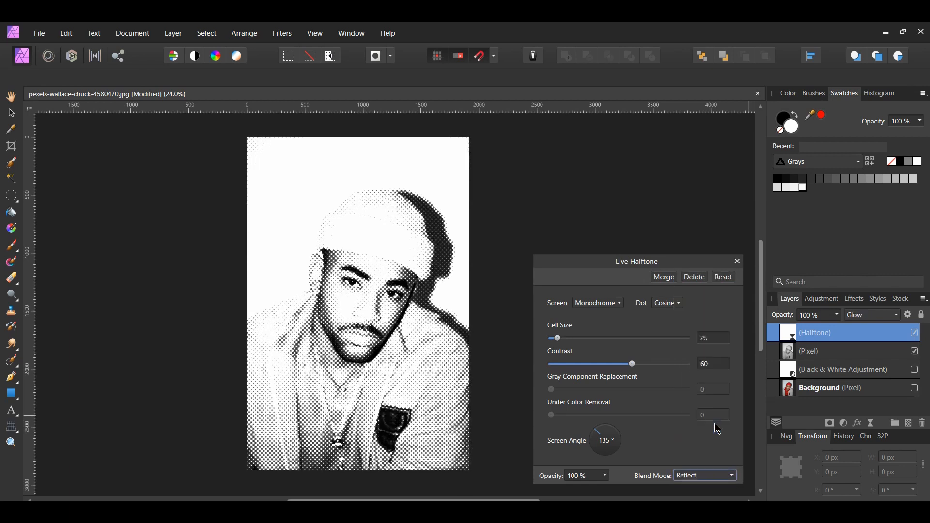
key(Down)
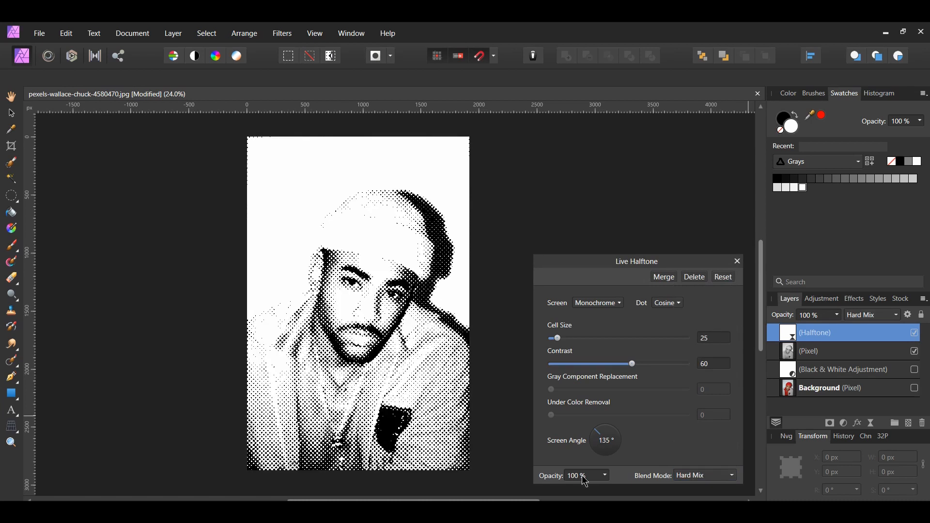
- Lower the halftone filter opacity to 75%
click(582, 475)
text(75)
key(Return)
key(Return)
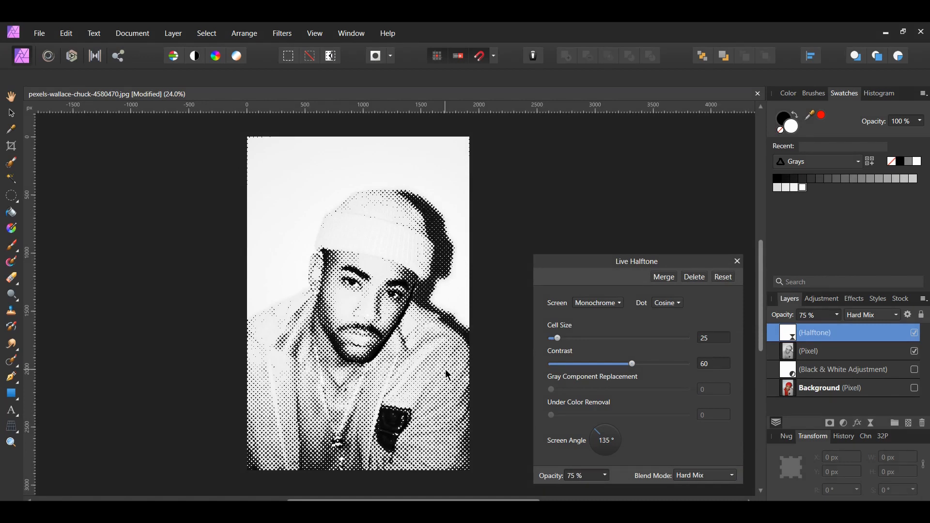
- Switch to the Color screen and test Gray Component Replacement and Under Color Removal
click(598, 303)
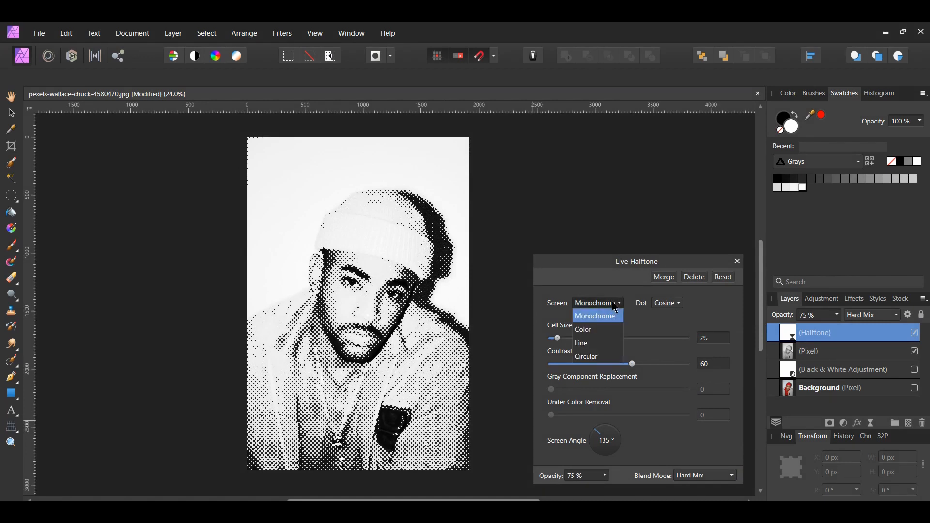
click(583, 330)
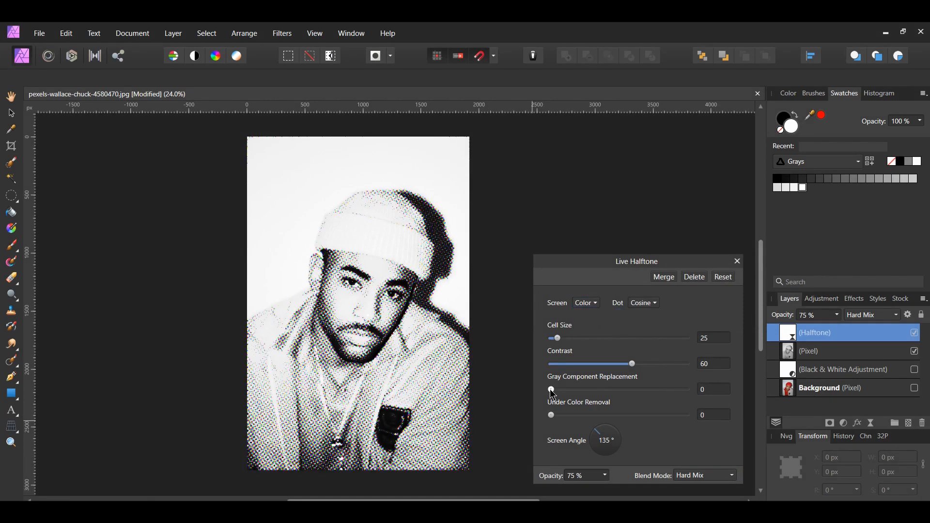
drag(552, 390, 687, 391)
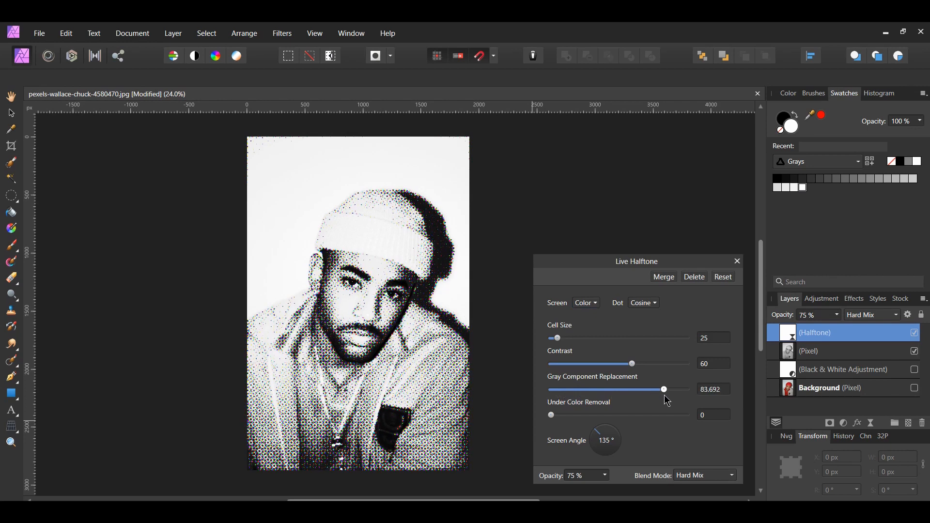
click(551, 390)
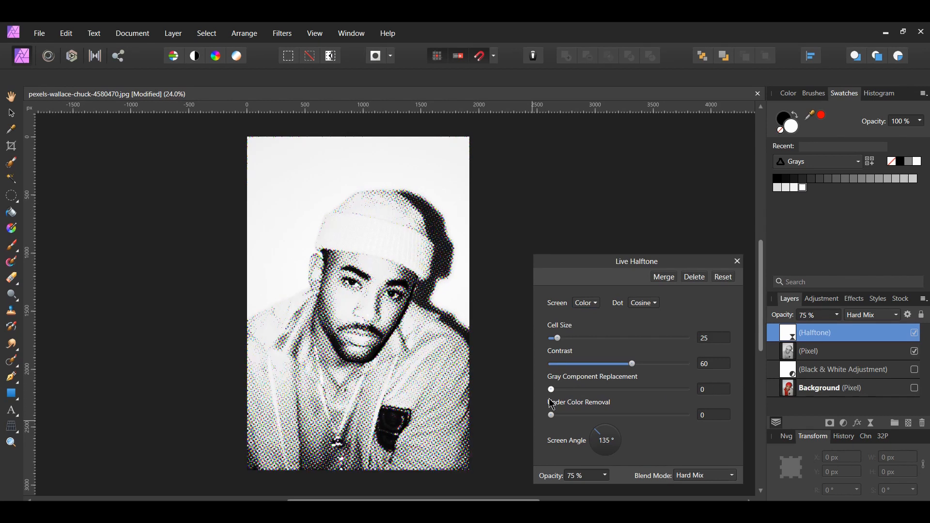
mouse_move(551, 414)
mouse_down()
mouse_move(687, 415)
mouse_move(551, 416)
mouse_up()
- Return the halftone screen to Monochrome and close the Live Halftone settings
click(589, 303)
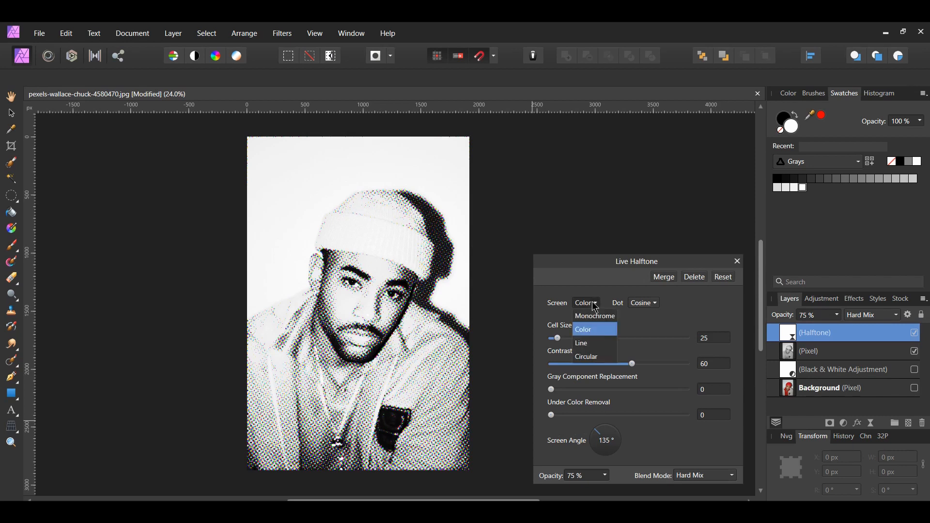
click(595, 316)
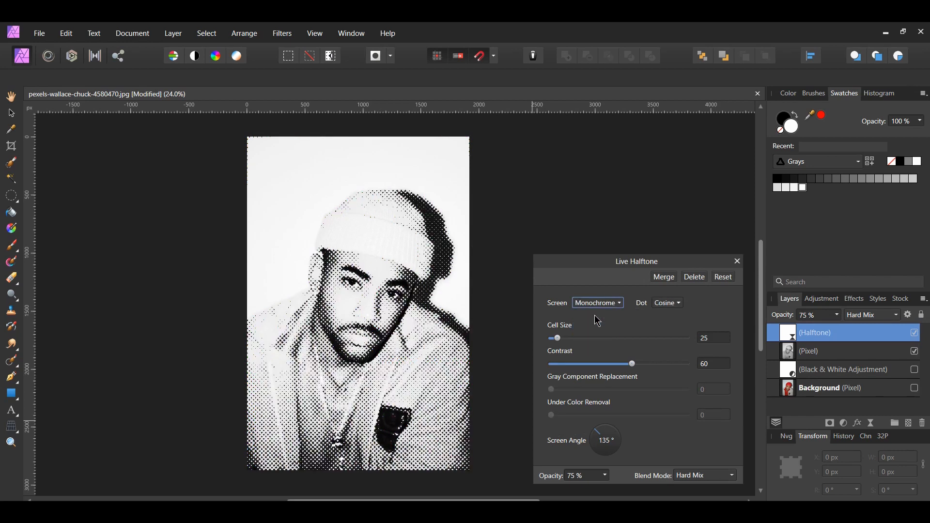
click(738, 261)
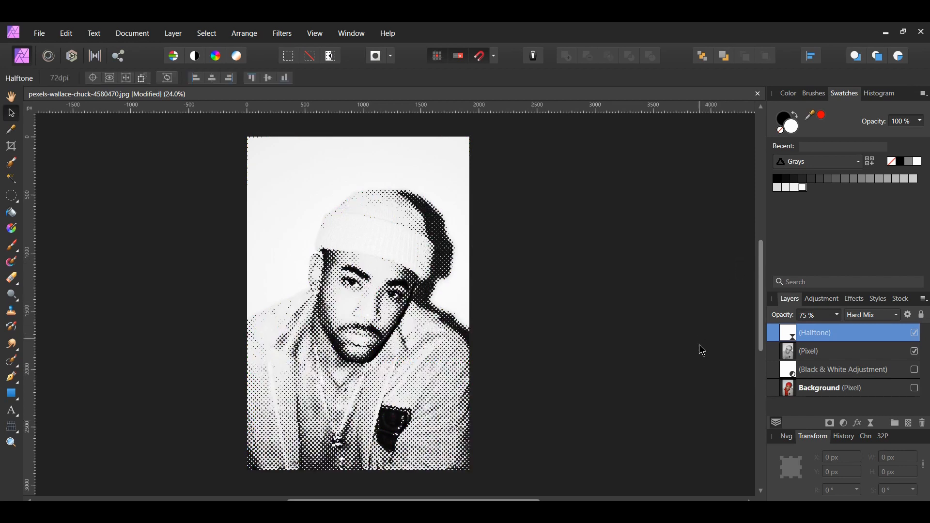
- Add a new top pixel layer and fill it with a vertical white-to-grey linear gradient
click(718, 373)
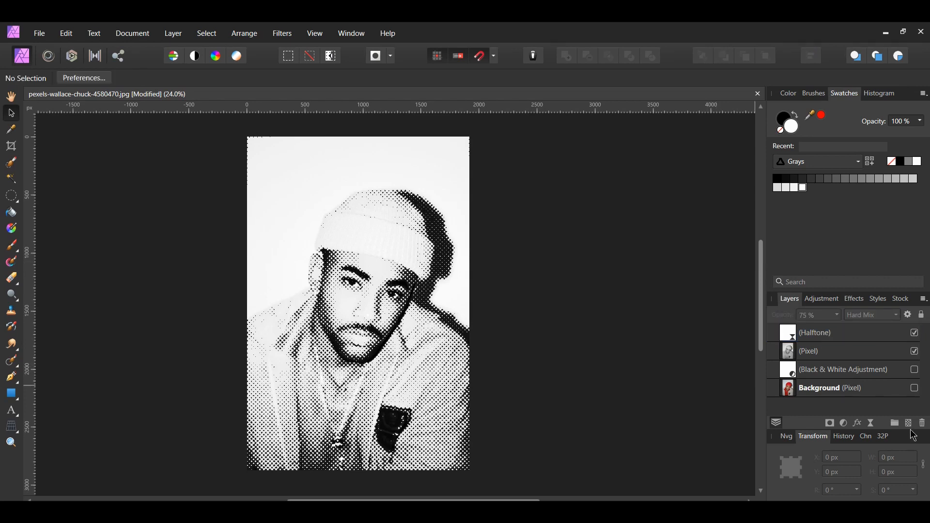
click(909, 423)
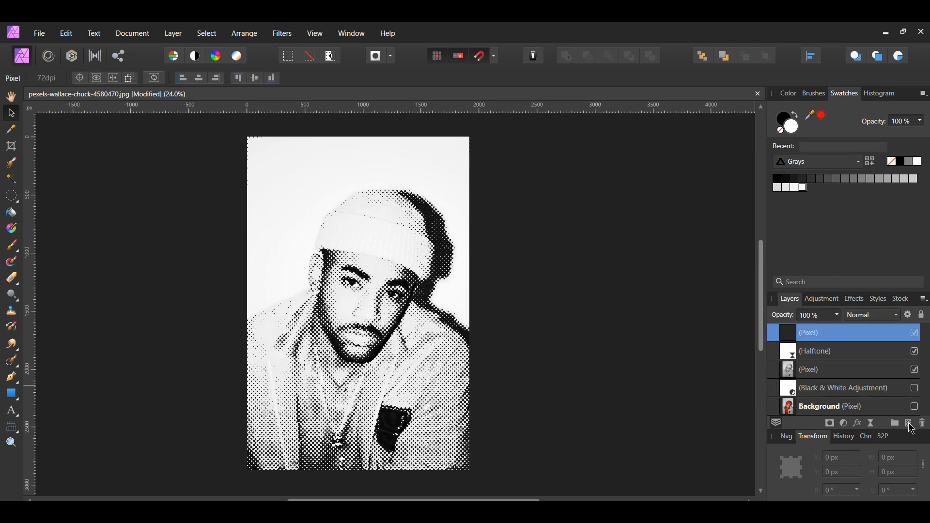
click(13, 230)
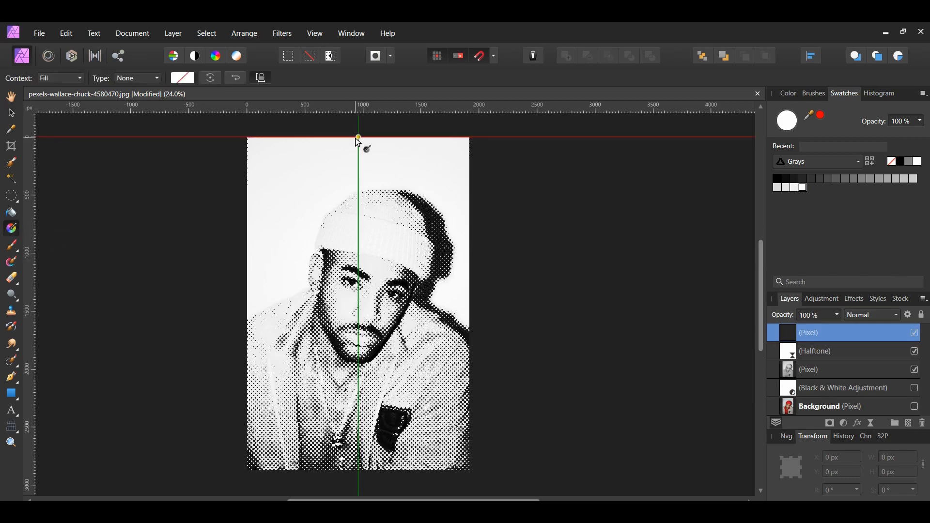
mouse_move(358, 138)
mouse_down()
mouse_move(350, 333)
mouse_move(358, 471)
mouse_up()
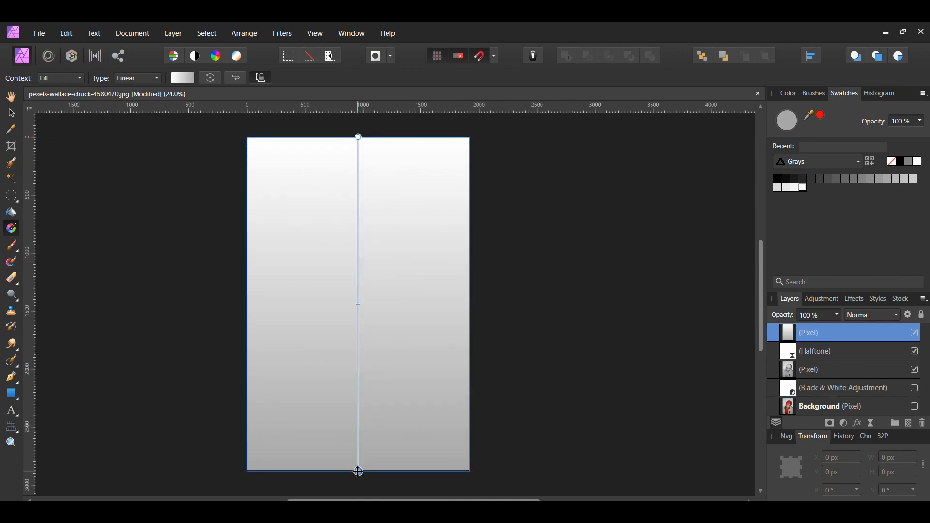
- Using the colour wheel, make the bottom gradient stop a saturated orange
click(789, 93)
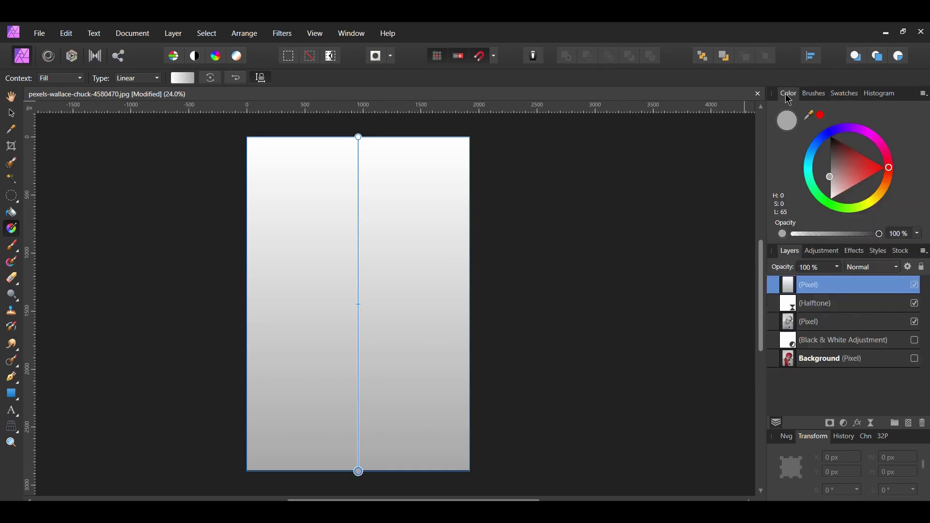
click(923, 94)
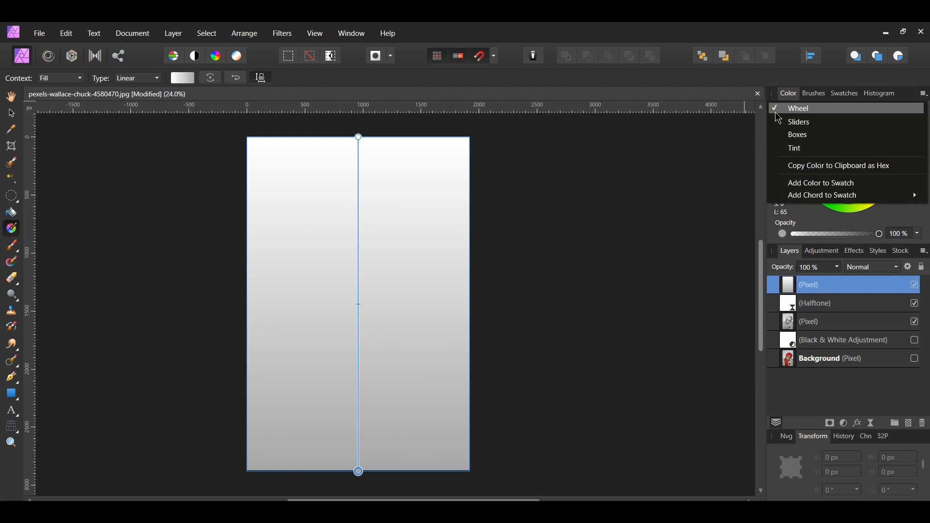
click(776, 112)
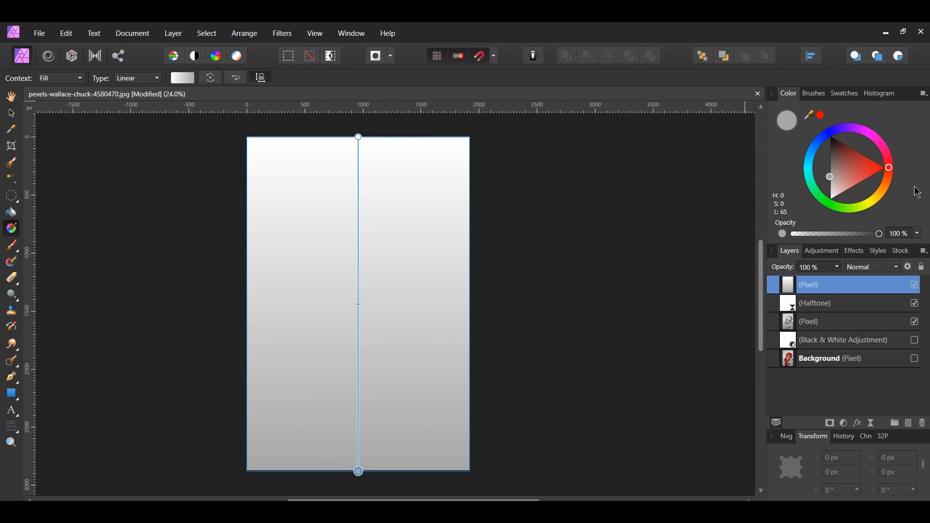
drag(888, 167, 888, 180)
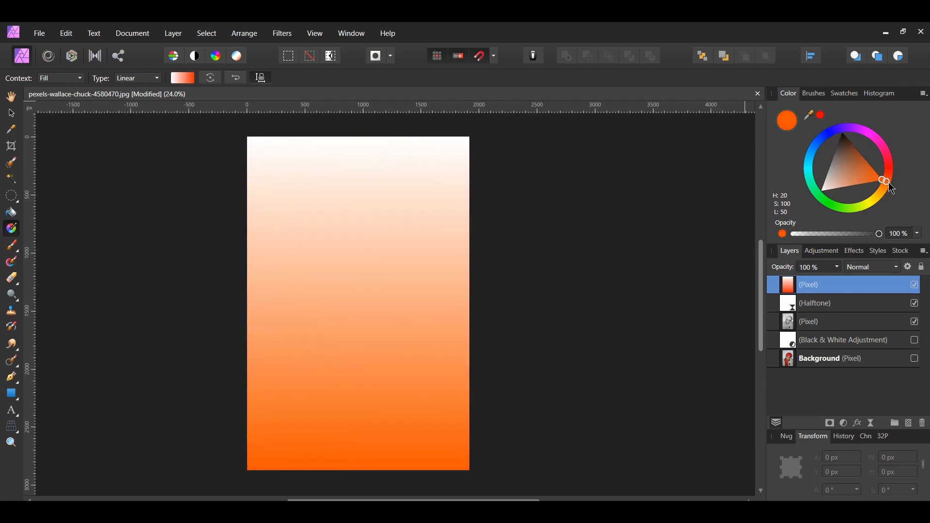
- Select the top gradient stop and shift it to a saturated cyan
click(359, 291)
click(358, 138)
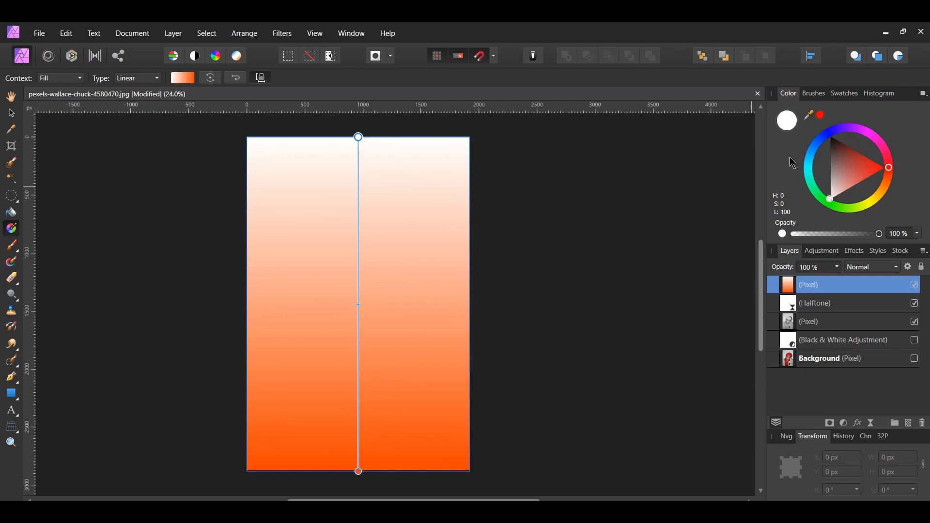
click(832, 198)
drag(821, 195, 808, 161)
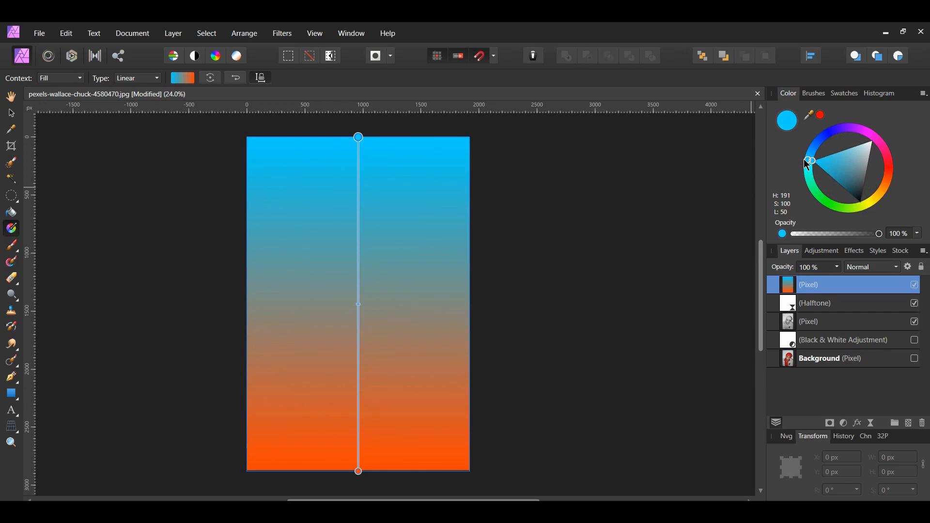
- Open the Color Chooser from the swatches view and move it aside from the canvas
click(845, 93)
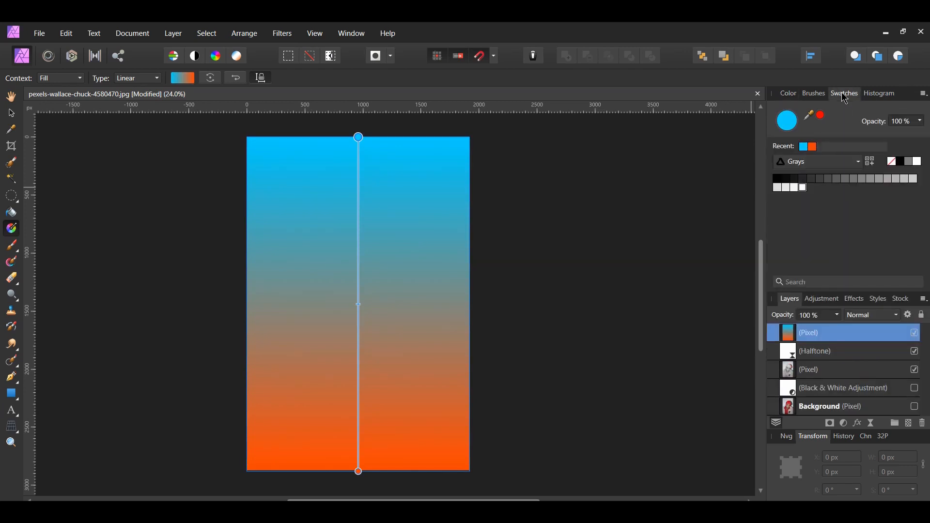
double_click(787, 122)
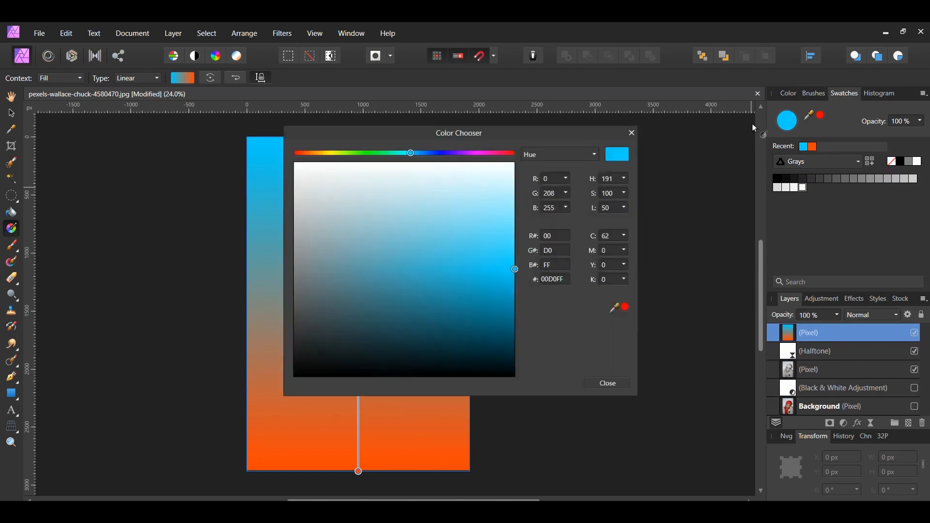
drag(469, 133, 654, 119)
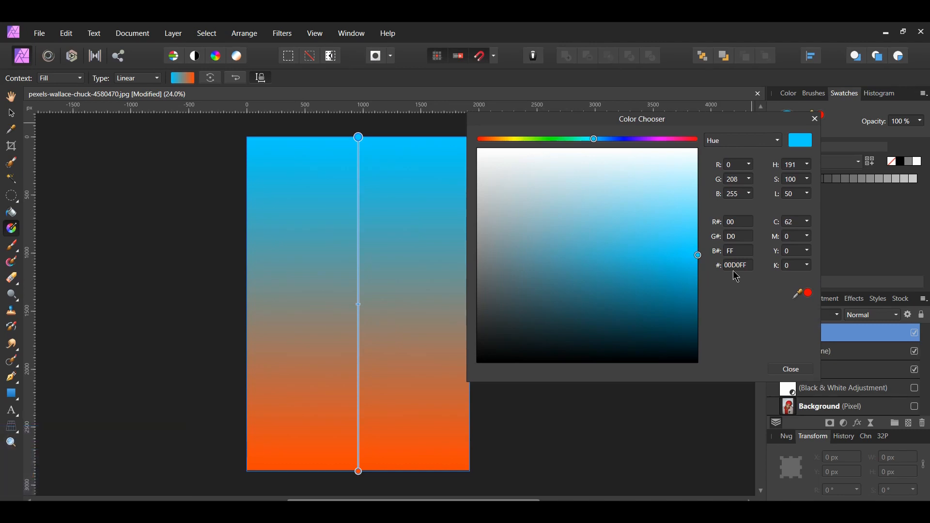
click(358, 471)
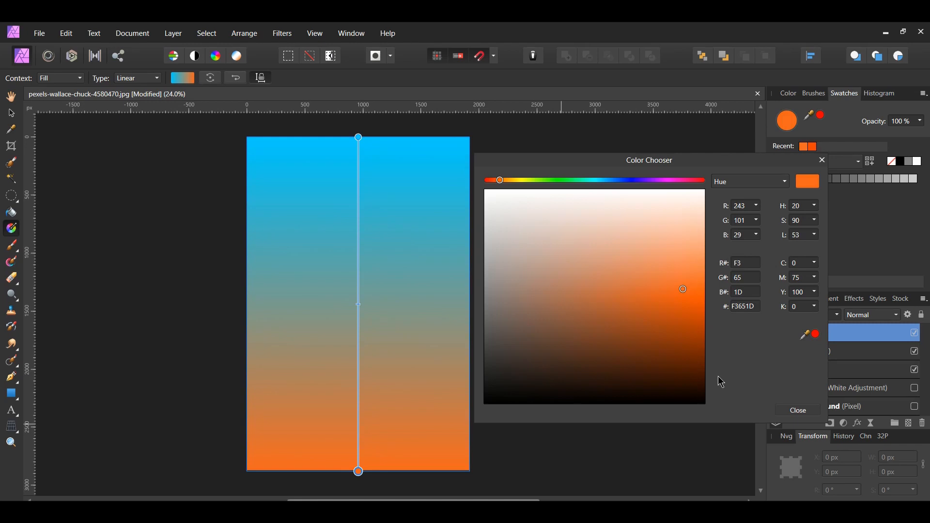
- Set the top gradient stop to blue #125ED0 and close the colour chooser
click(358, 139)
triple_click(744, 306)
text(125ED0)
key(Return)
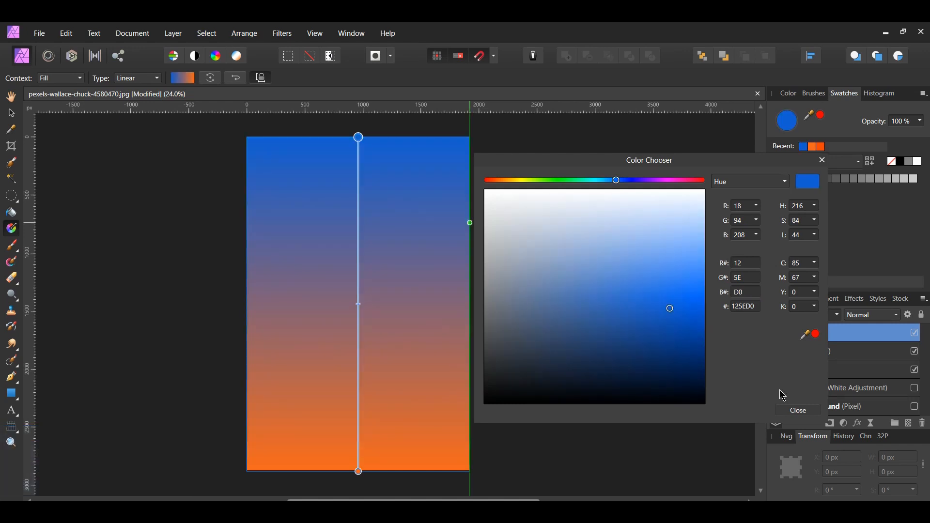
click(799, 412)
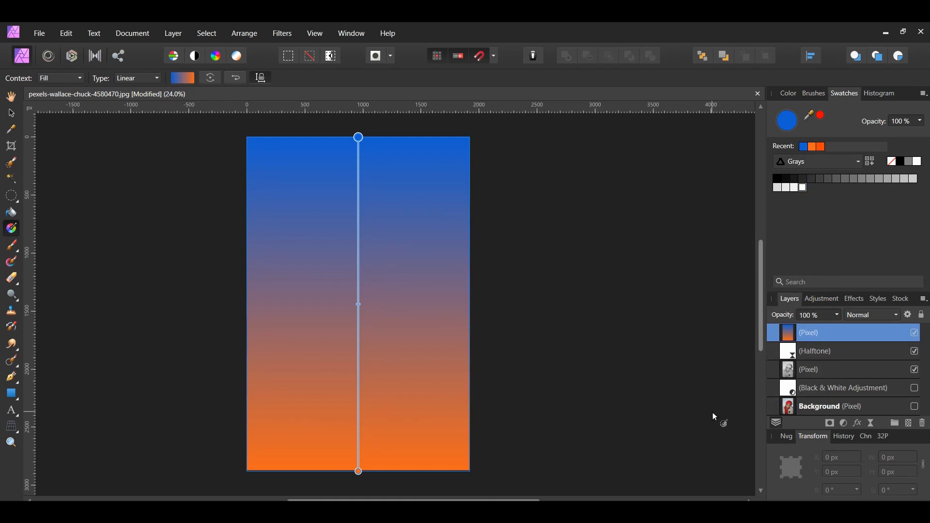
- Set the gradient layer's blend mode to Hard Light
key(Escape)
click(806, 334)
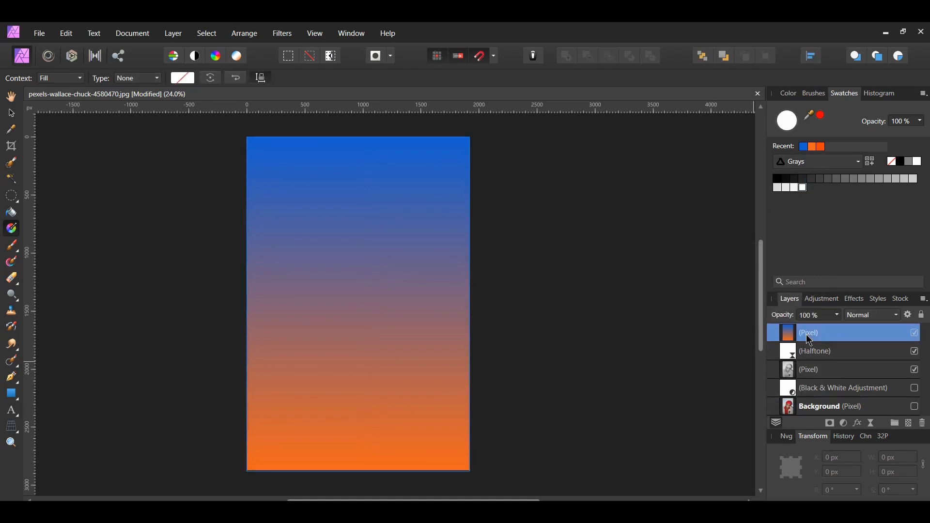
click(896, 315)
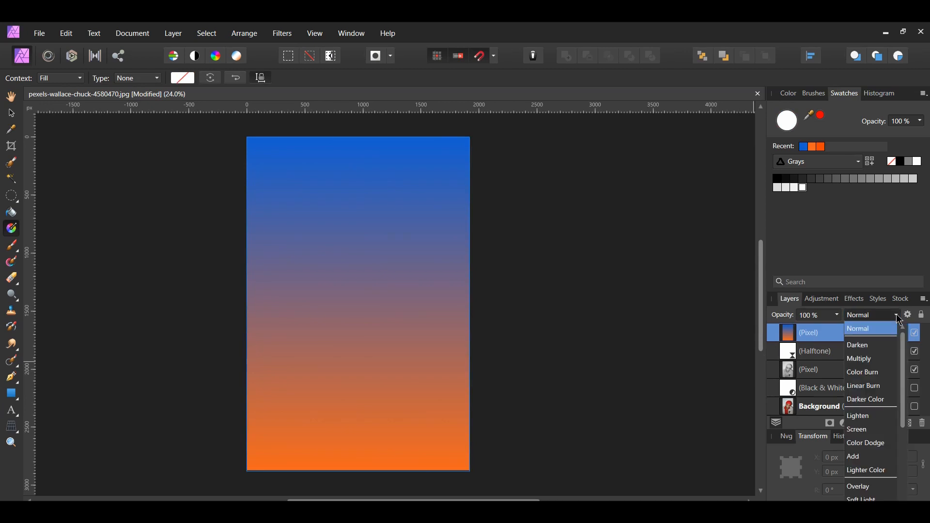
scroll(873, 378, down, 3)
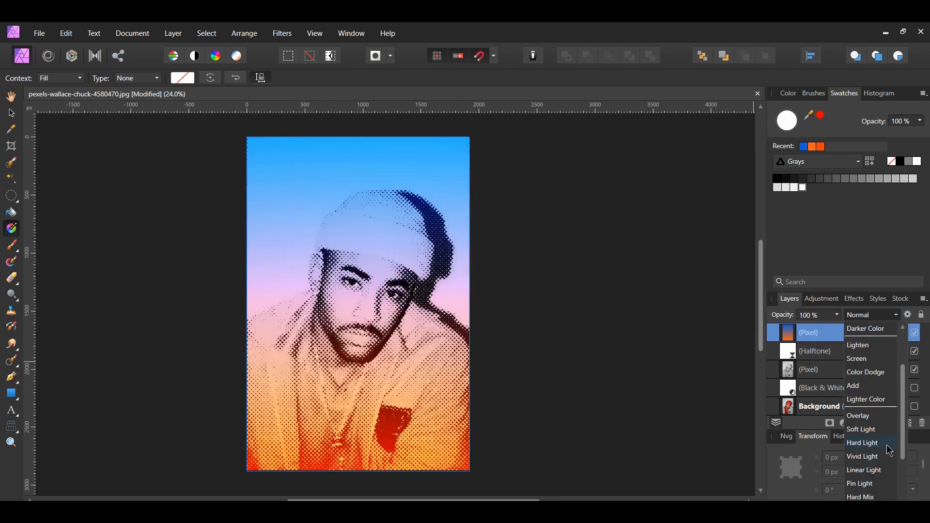
click(866, 443)
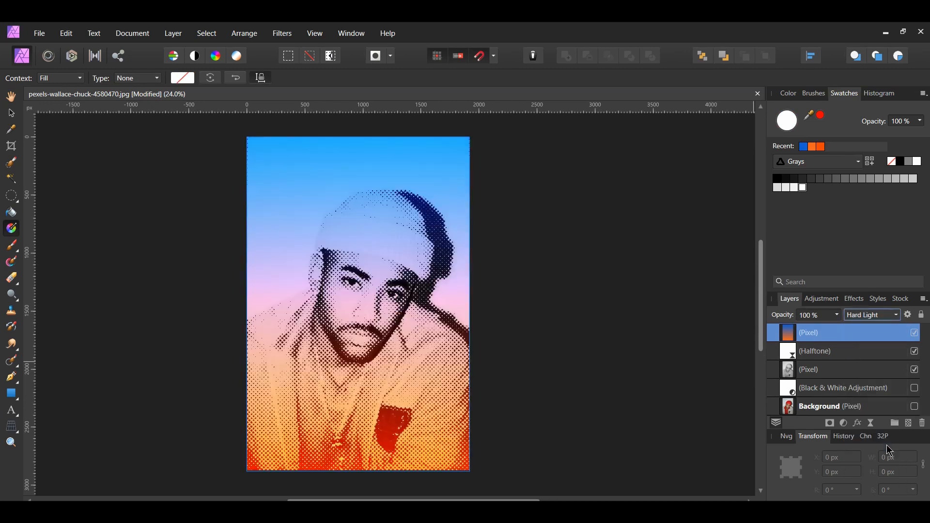
- Lower the gradient layer's opacity to 80%
click(836, 314)
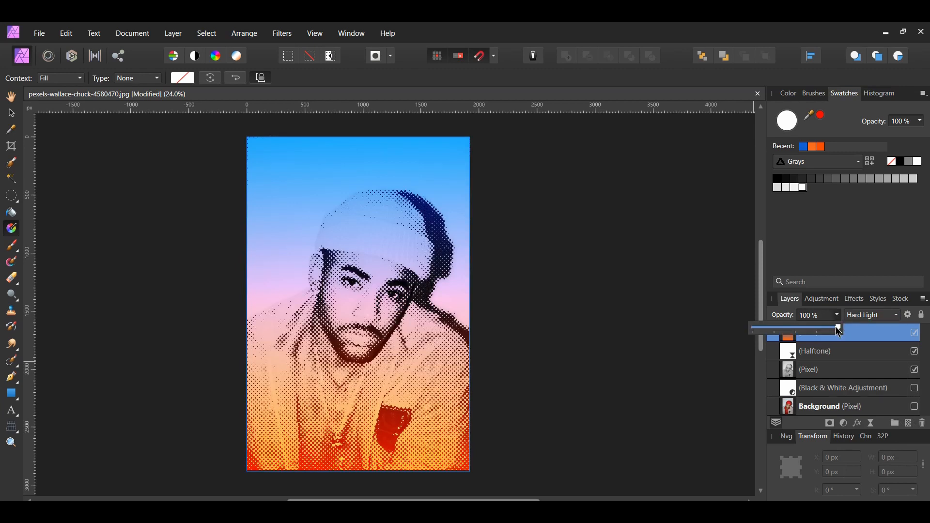
drag(840, 328, 821, 328)
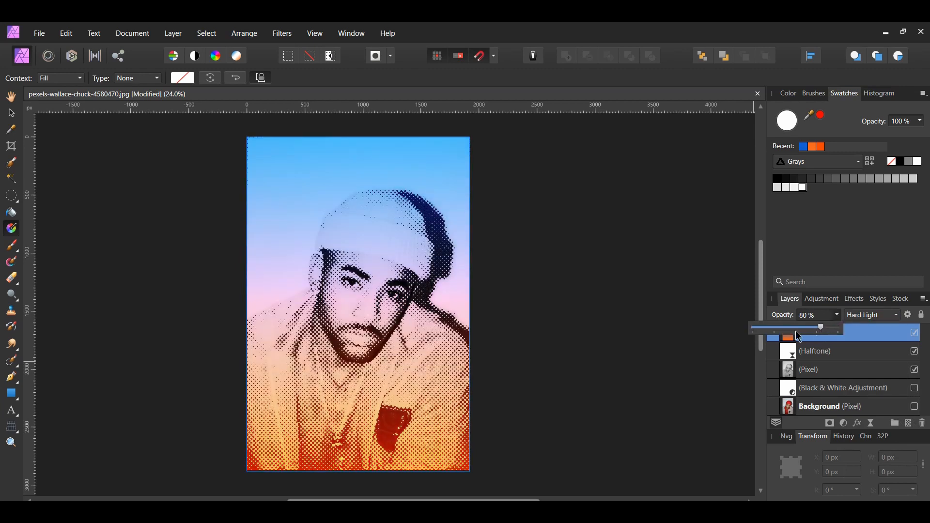
click(728, 361)
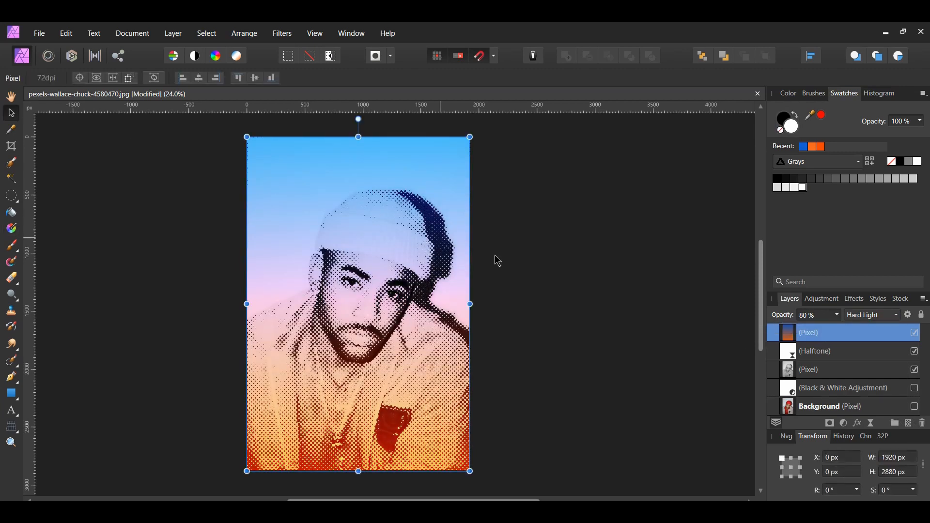
click(649, 335)
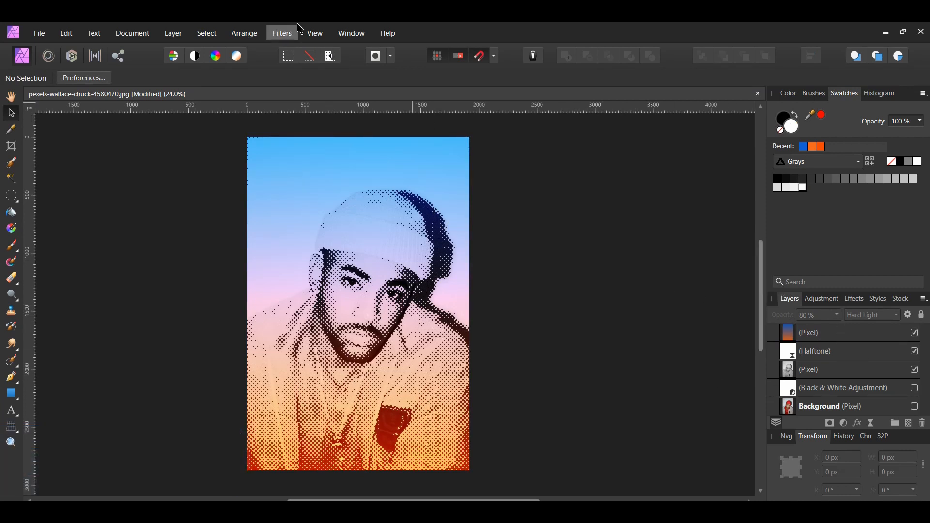
- Change the Live Halftone screen to Line and lower its contrast from 60 to 50
double_click(790, 352)
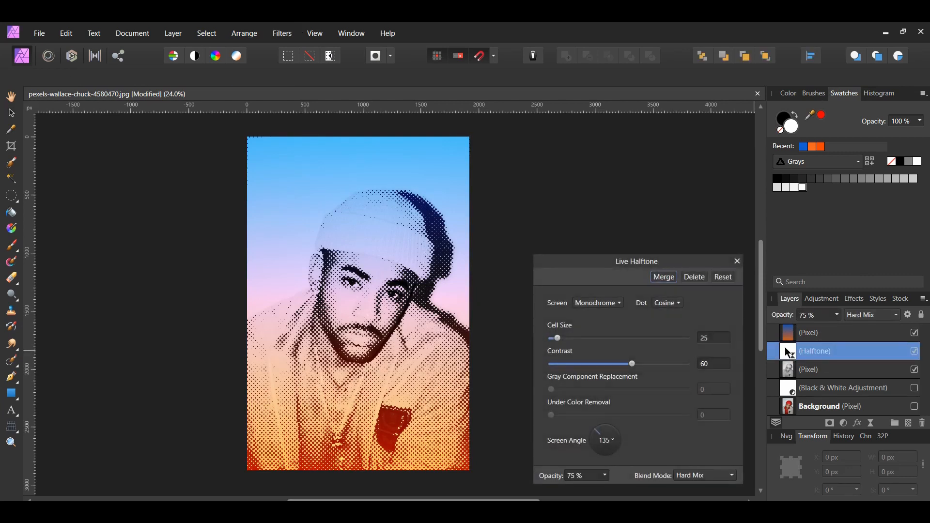
click(616, 303)
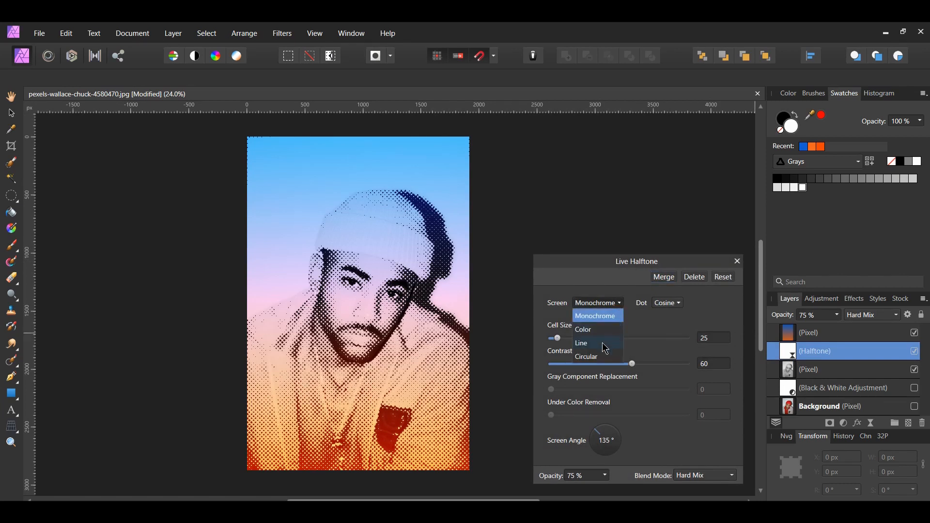
click(587, 344)
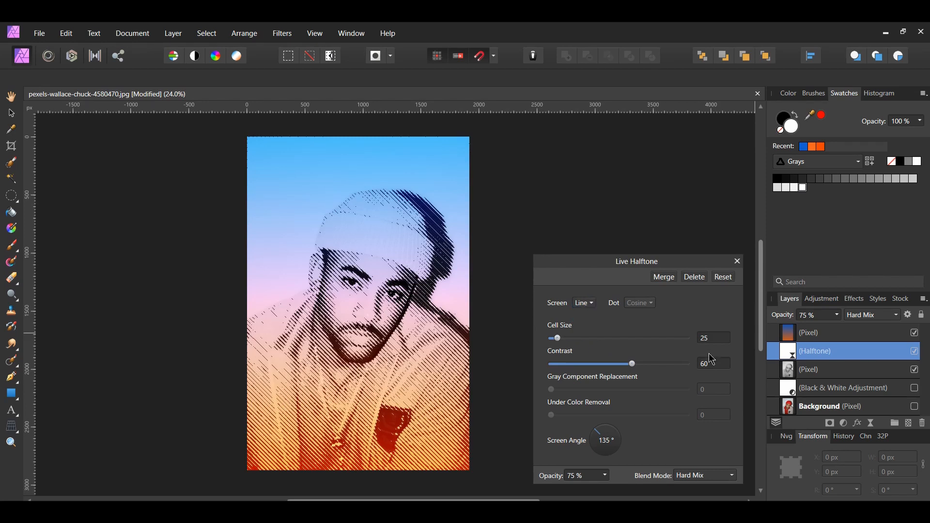
text(50)
key(Return)
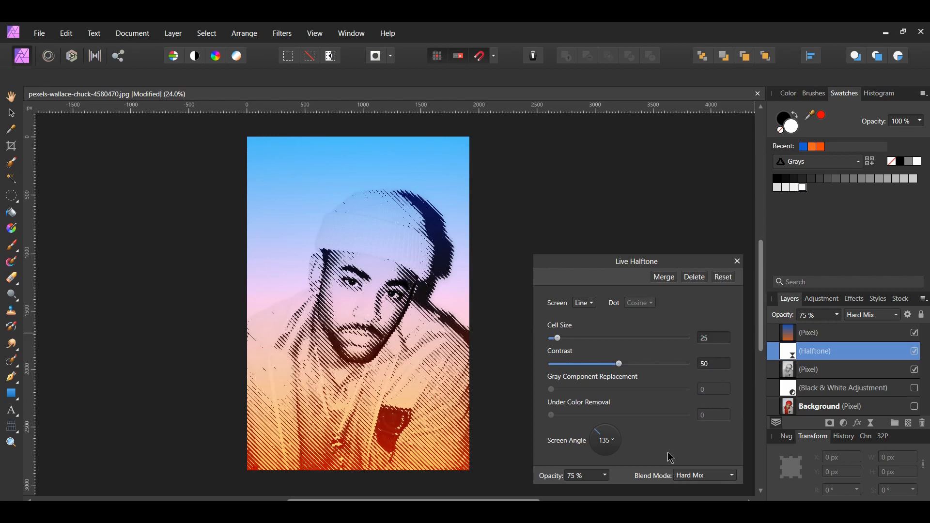
- Switch the halftone screen to Circular with cell size 15
click(589, 304)
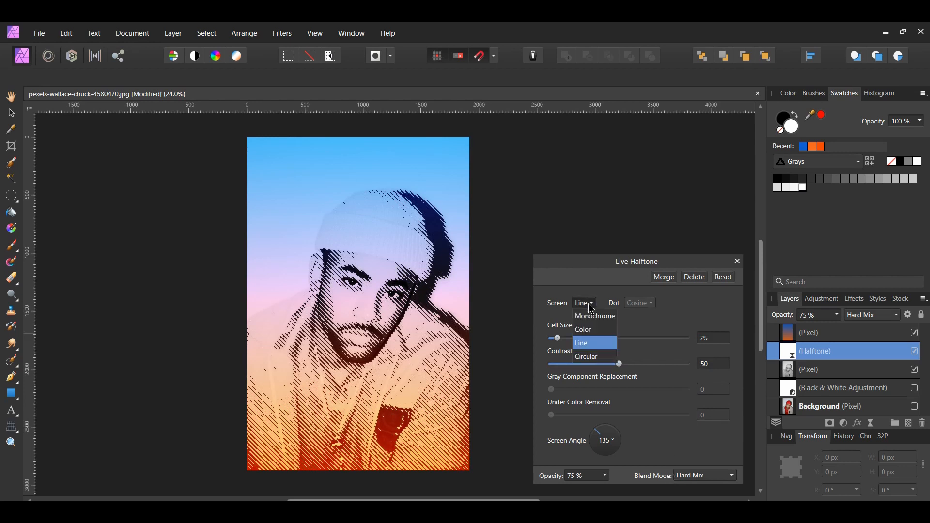
click(603, 358)
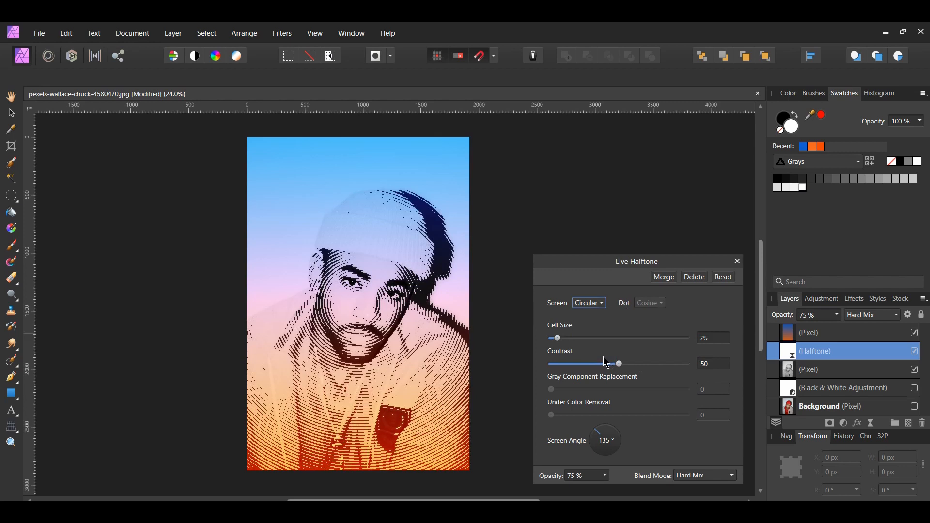
double_click(712, 339)
text(15)
key(Return)
- Lower the halftone contrast to 45, nudge the screen angle, and close the settings
double_click(708, 363)
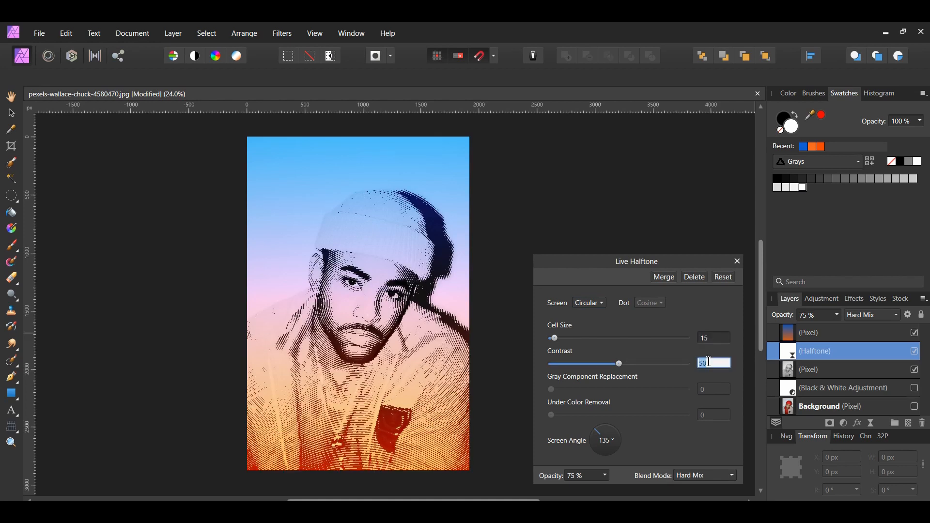
text(45)
key(Return)
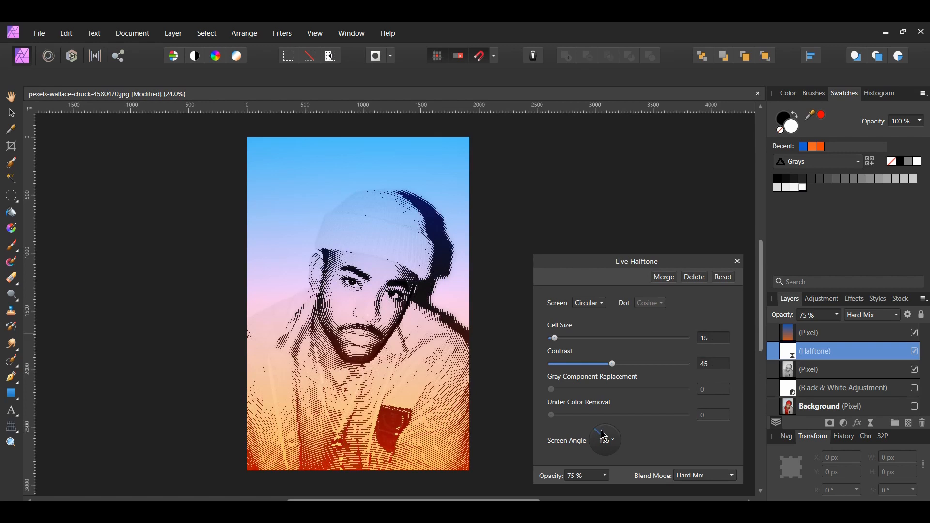
drag(600, 434, 615, 438)
click(737, 261)
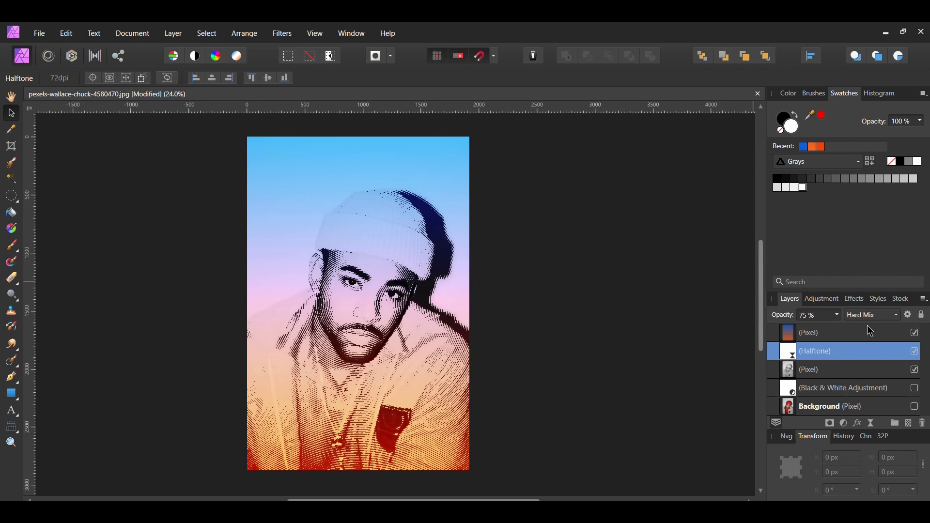
click(870, 331)
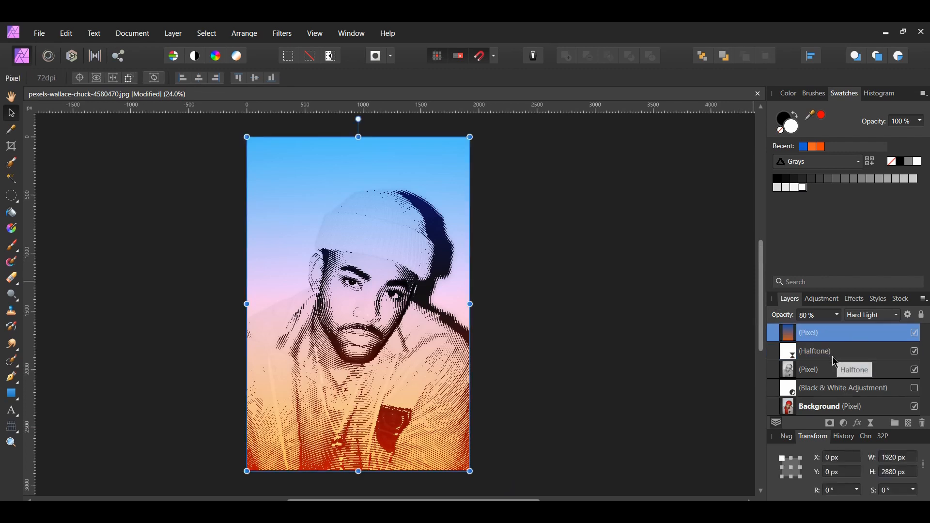
shift+click(827, 377)
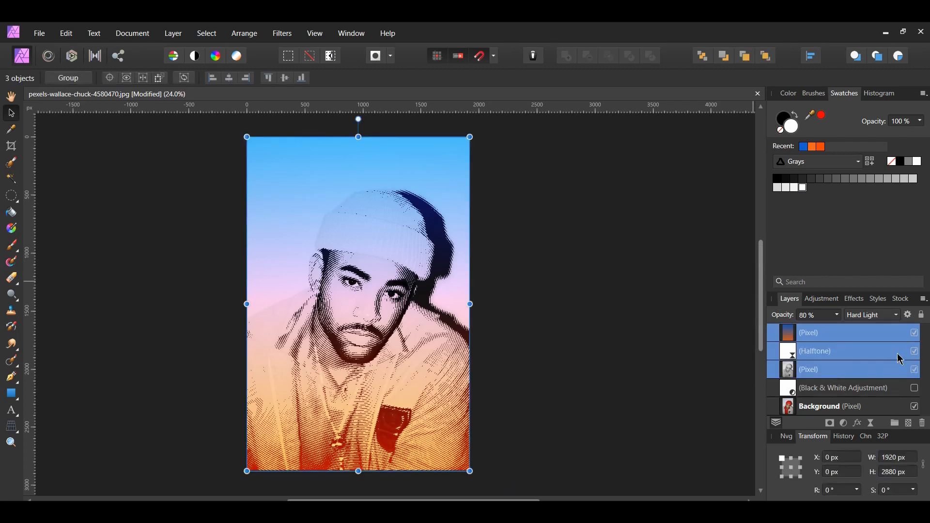
click(915, 333)
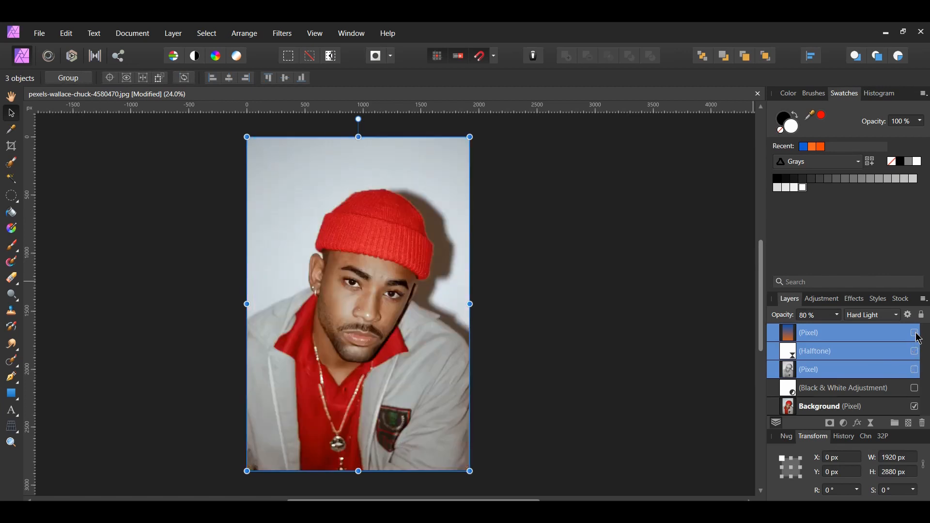
click(915, 333)
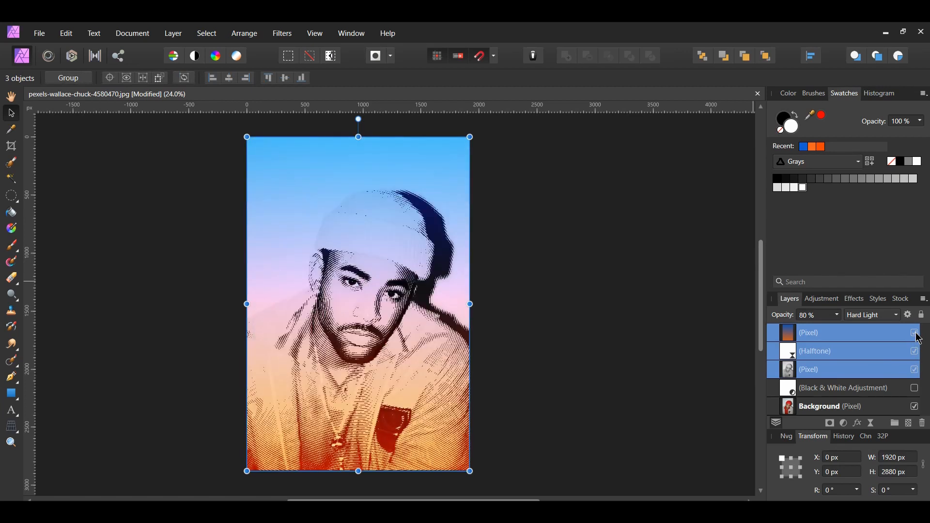
click(726, 389)
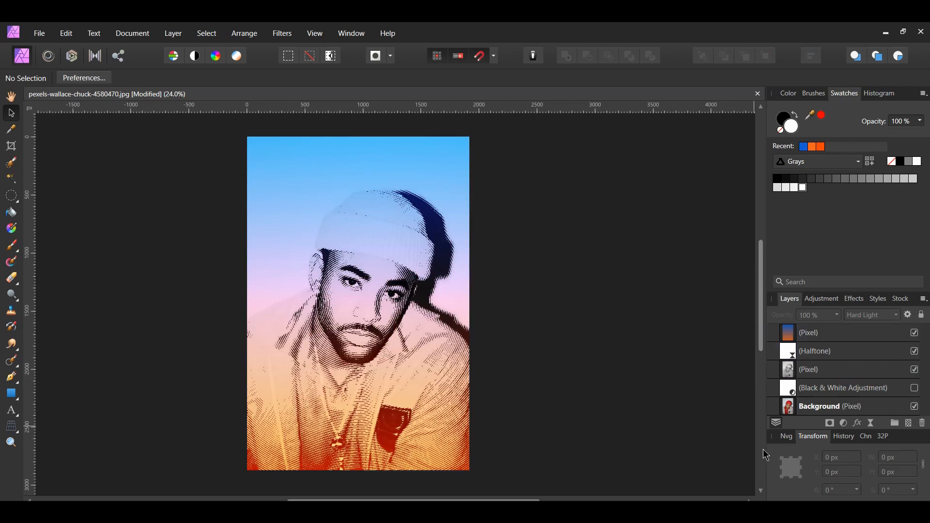